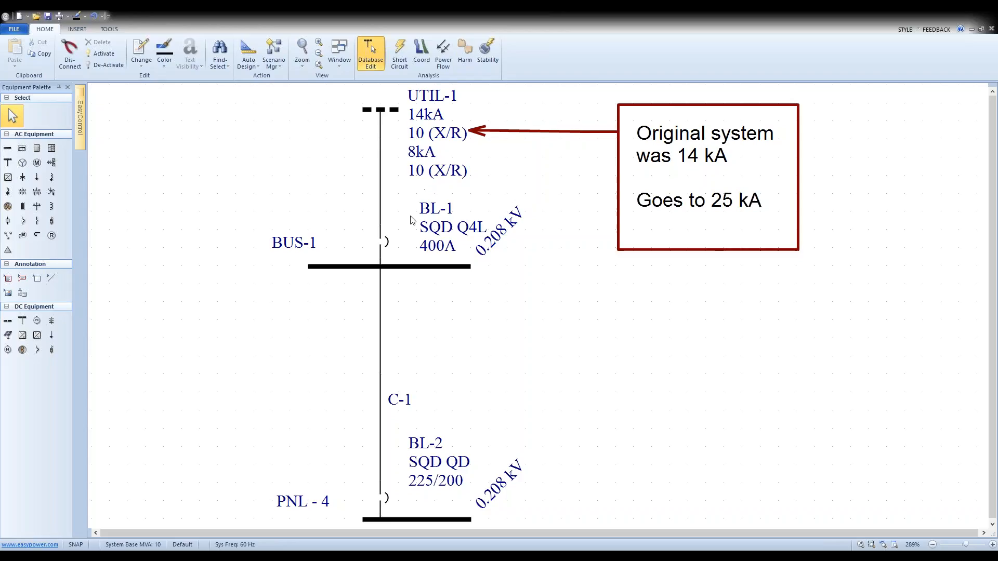
- Open the data of breaker BL-1 and check its short circuit interrupting rating
{"action": "left_click", "coordinate": [391, 240]}
{"action": "double_click", "coordinate": [391, 239]}
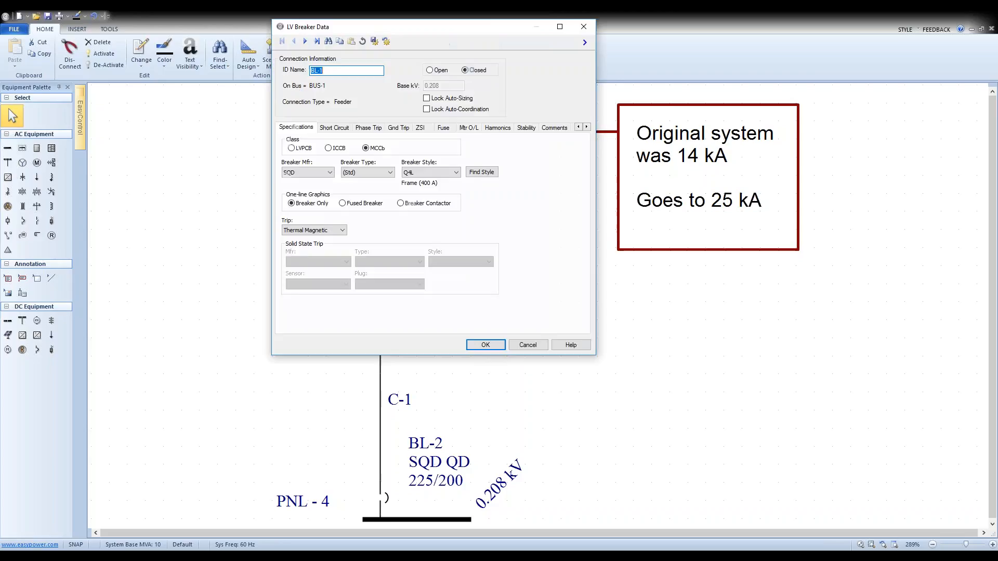
{"action": "left_click_drag", "start_coordinate": [413, 39], "coordinate": [576, 51]}
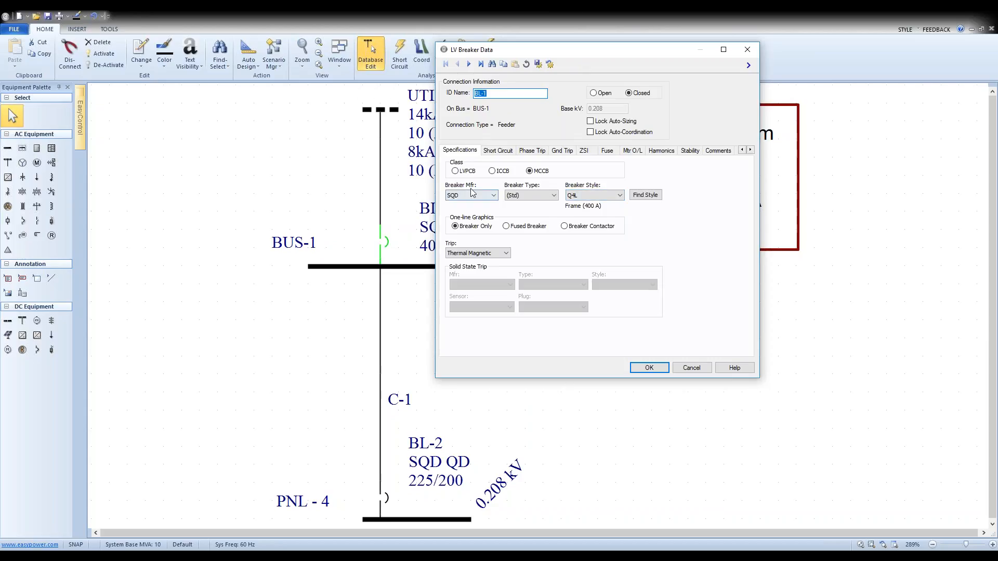
{"action": "left_click_drag", "start_coordinate": [564, 58], "coordinate": [616, 62]}
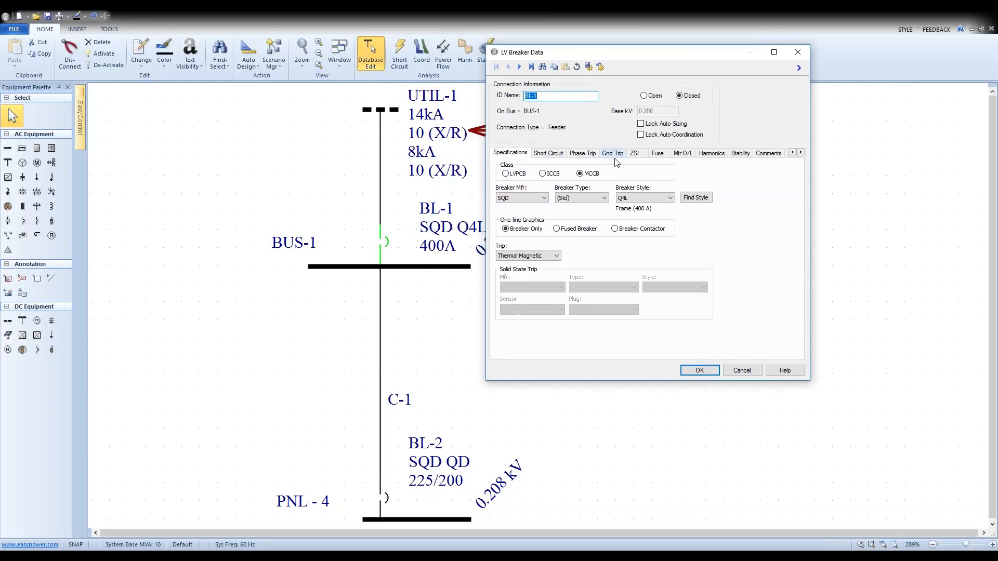
{"action": "left_click", "coordinate": [548, 152]}
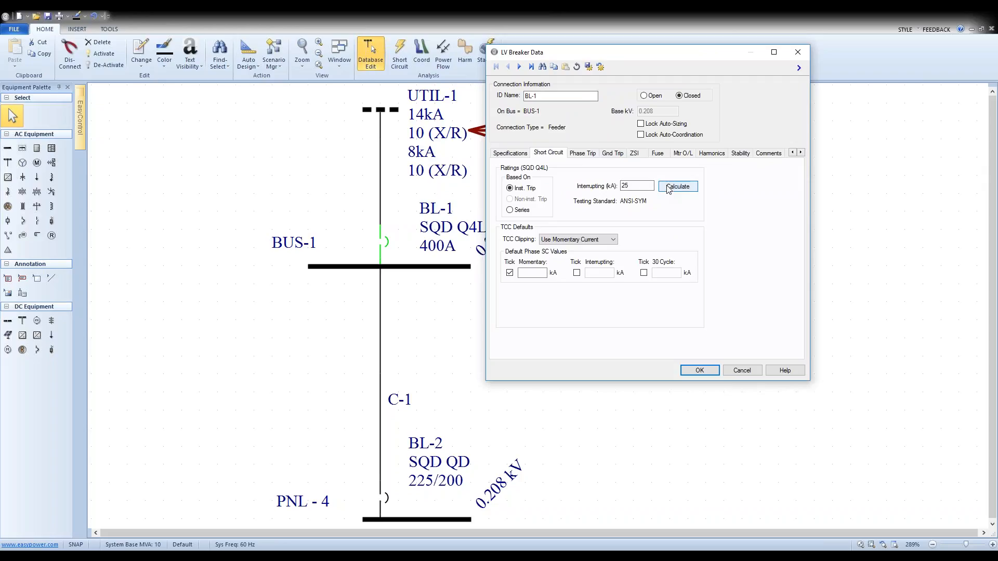
- Set BL-1's thermal magnetic phase trip to frame 400A (400AT) with an instantaneous setting of 3800
{"action": "left_click", "coordinate": [582, 153]}
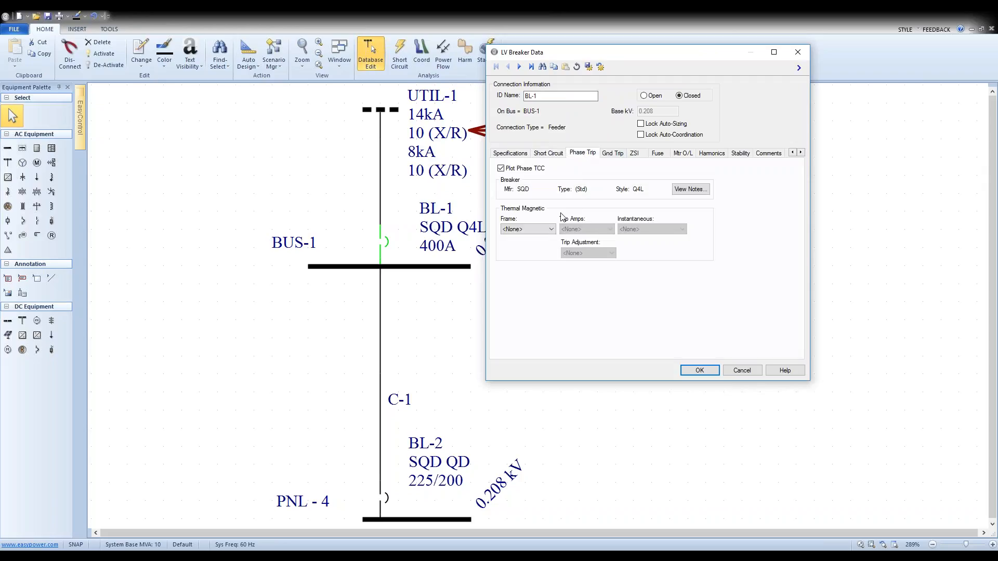
{"action": "left_click", "coordinate": [550, 229]}
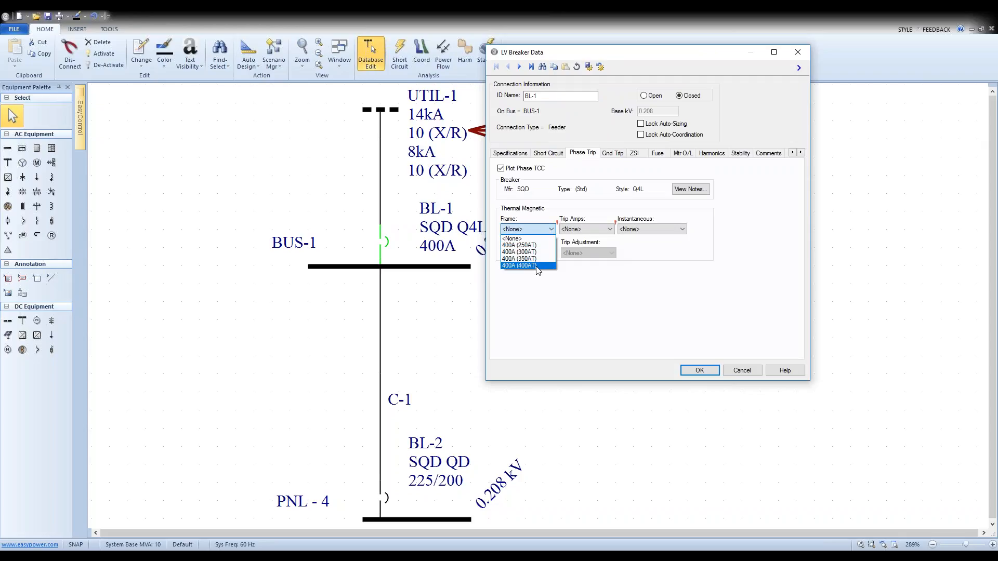
{"action": "left_click", "coordinate": [537, 266]}
{"action": "left_click", "coordinate": [682, 229]}
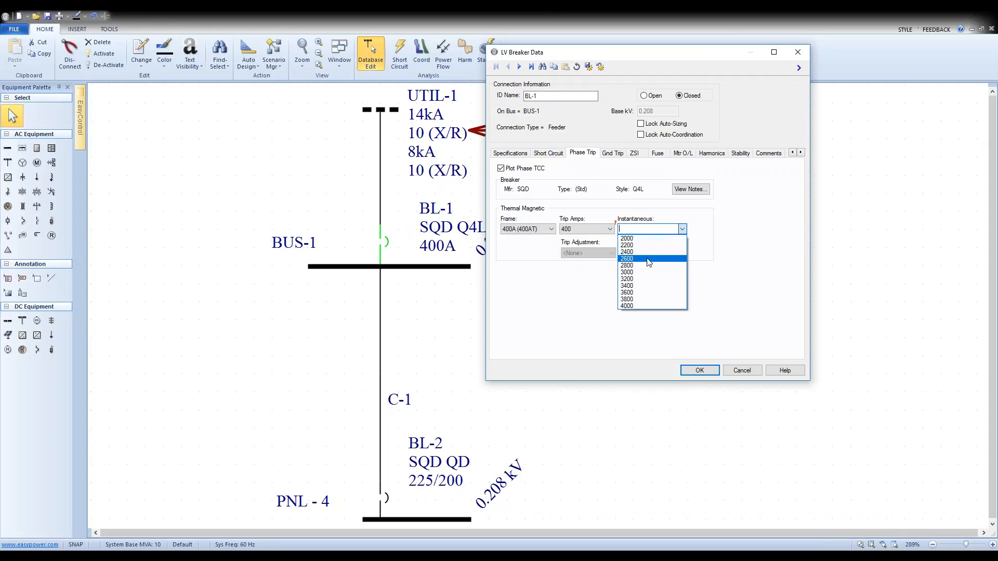
{"action": "left_click", "coordinate": [638, 299]}
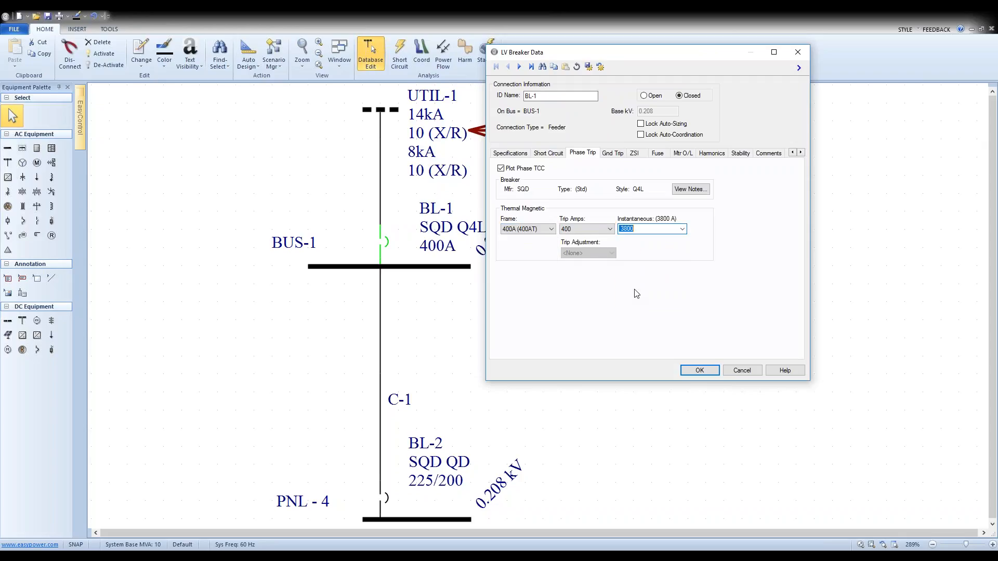
{"action": "left_click", "coordinate": [699, 371]}
- Review breaker BL-2's short circuit rating and its phase trip settings
{"action": "double_click", "coordinate": [384, 495]}
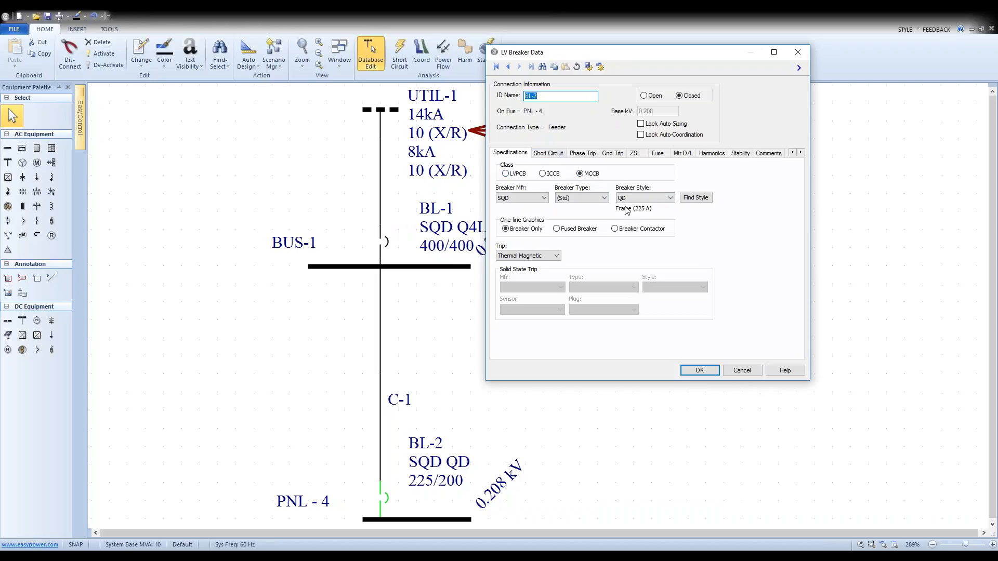
{"action": "left_click", "coordinate": [552, 154]}
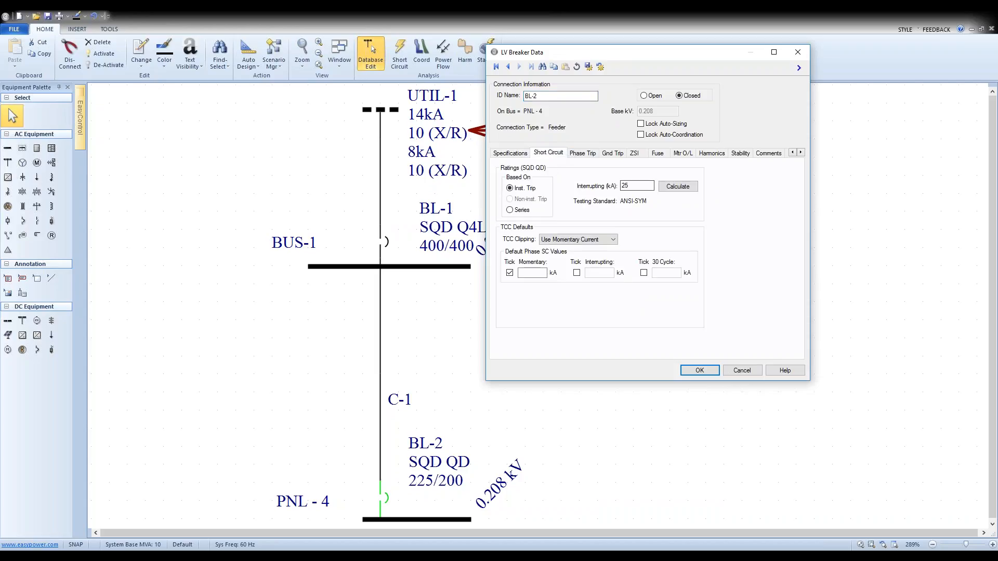
{"action": "left_click", "coordinate": [575, 154]}
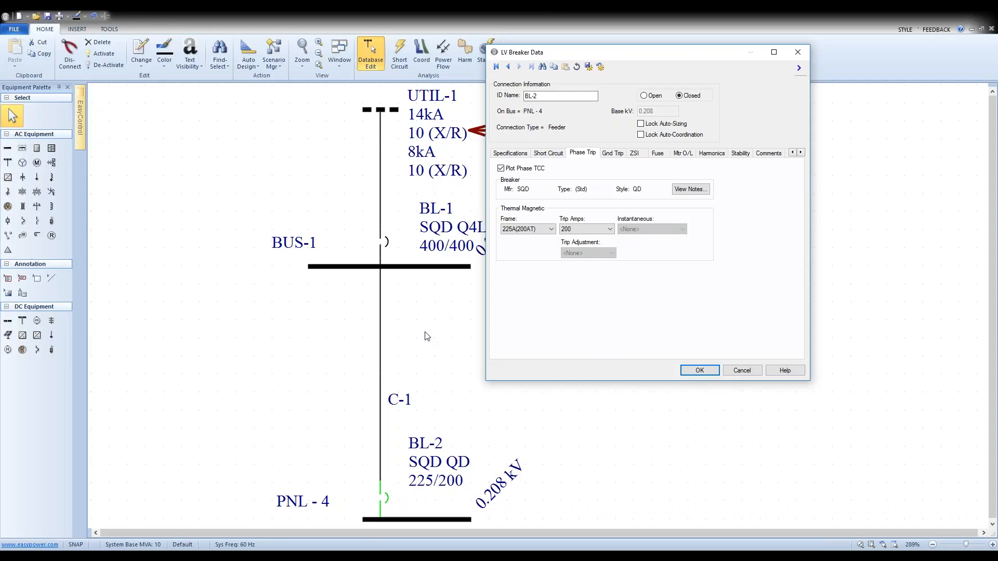
{"action": "left_click", "coordinate": [699, 370]}
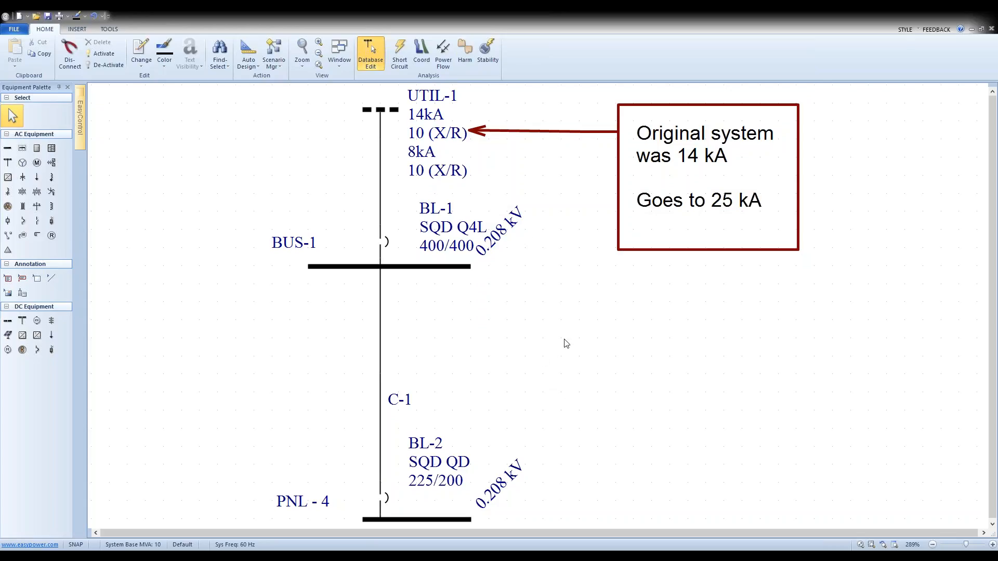
- Run a short circuit on both buses and display the momentary fault currents, followed by the equipment duty results, on the one-line
{"action": "left_click", "coordinate": [402, 54]}
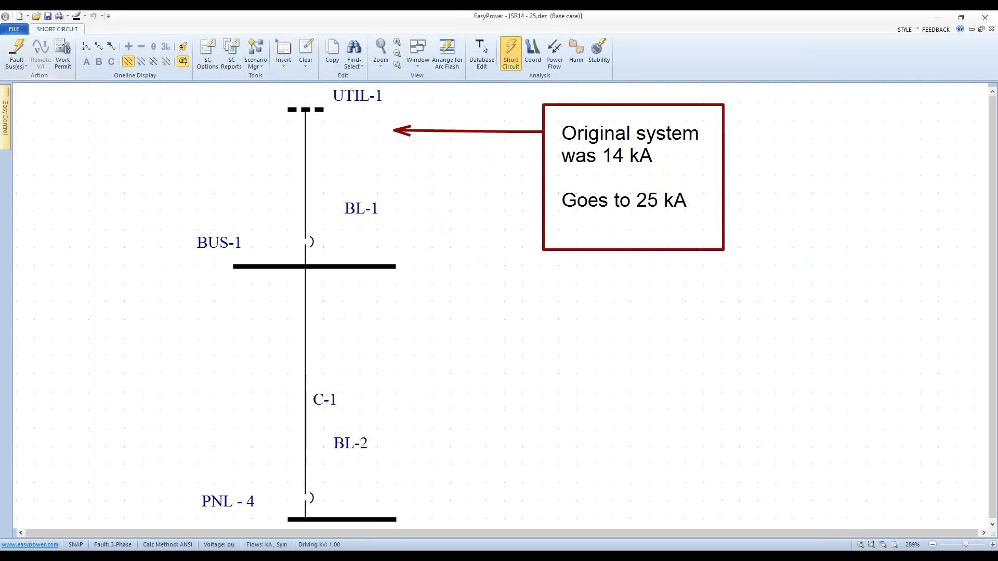
{"action": "left_click", "coordinate": [18, 55]}
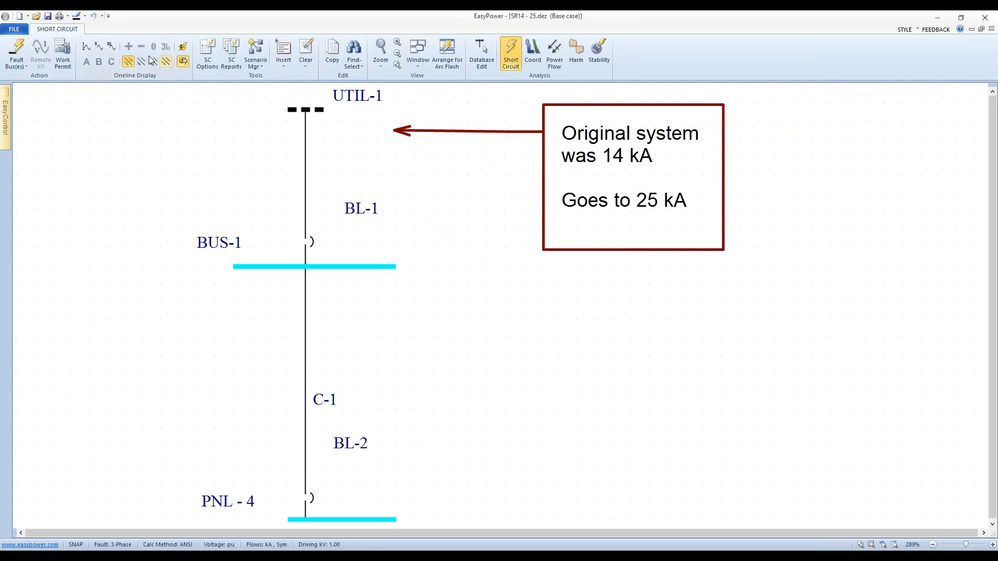
{"action": "left_click", "coordinate": [86, 48]}
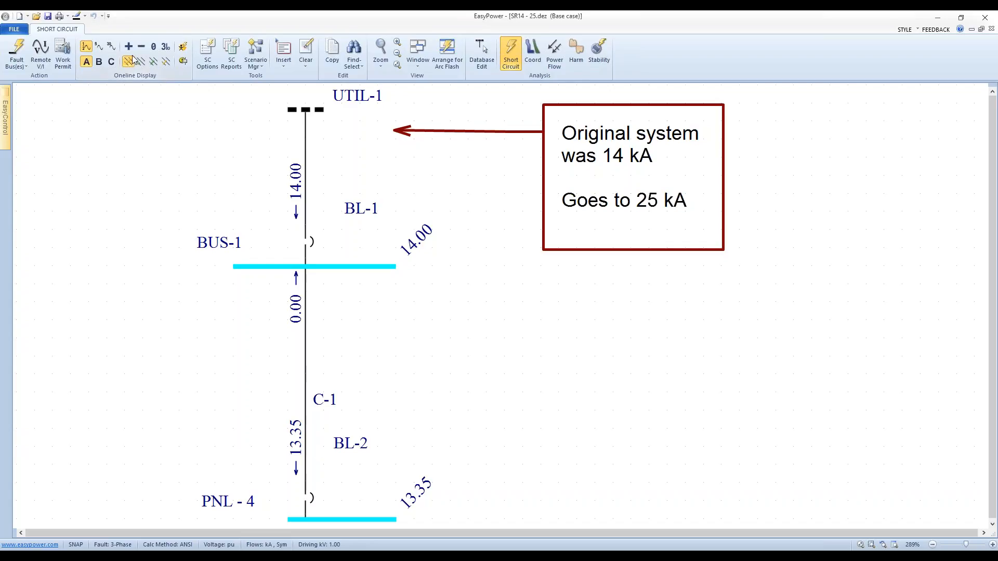
{"action": "left_click", "coordinate": [183, 62]}
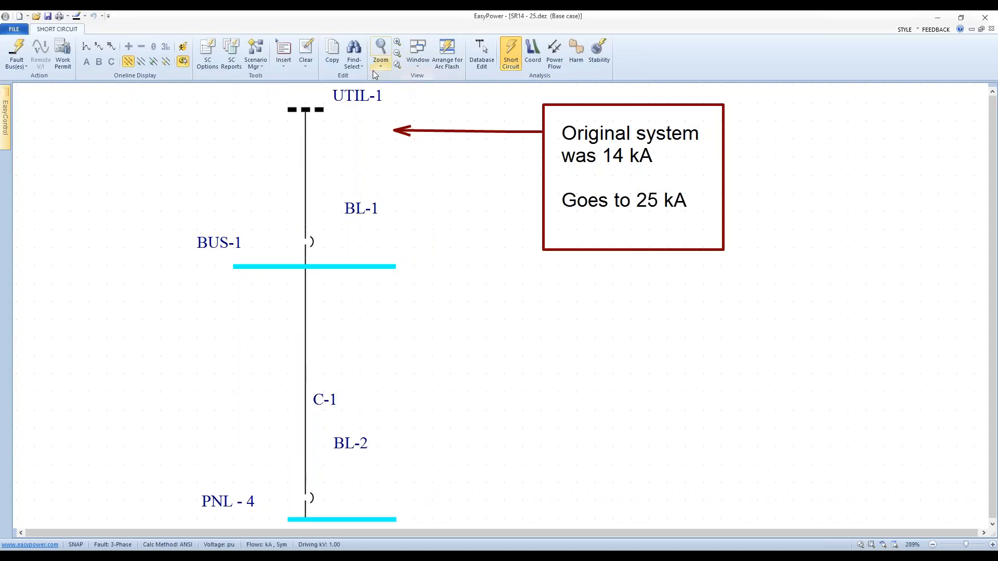
- Set the Equipment Duty Report to Expanded in the short circuit text output options
{"action": "left_click", "coordinate": [232, 61]}
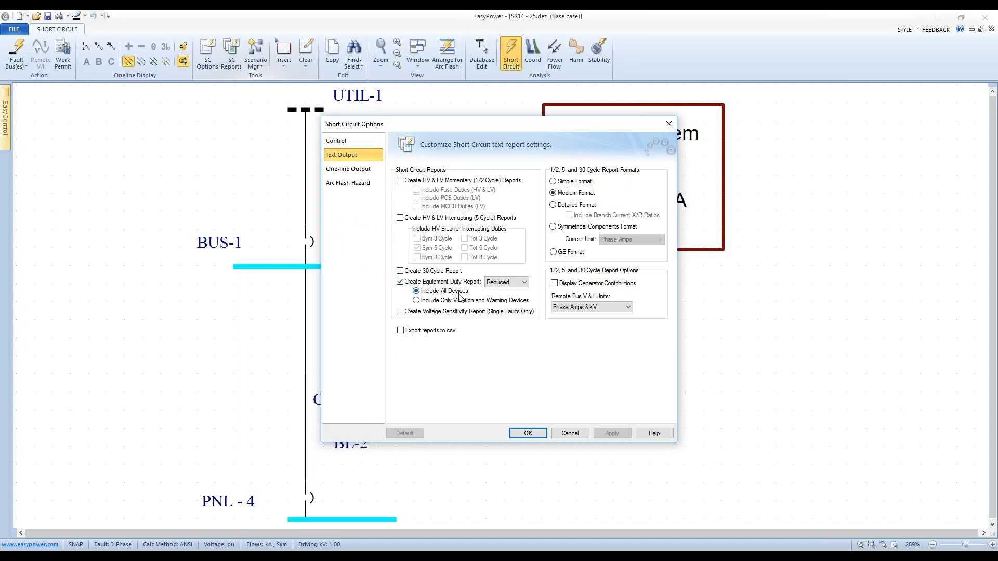
{"action": "left_click", "coordinate": [507, 282]}
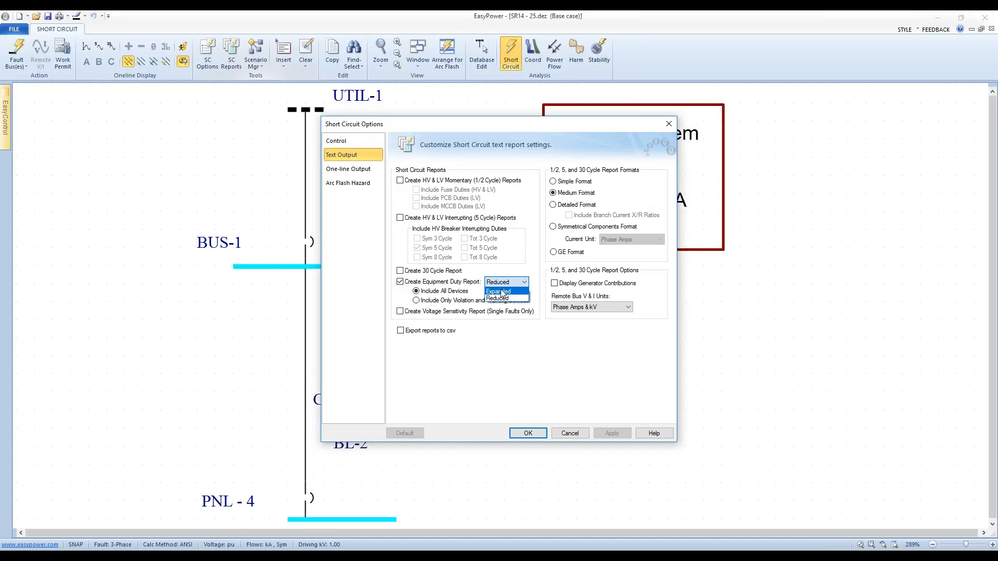
{"action": "left_click", "coordinate": [501, 299]}
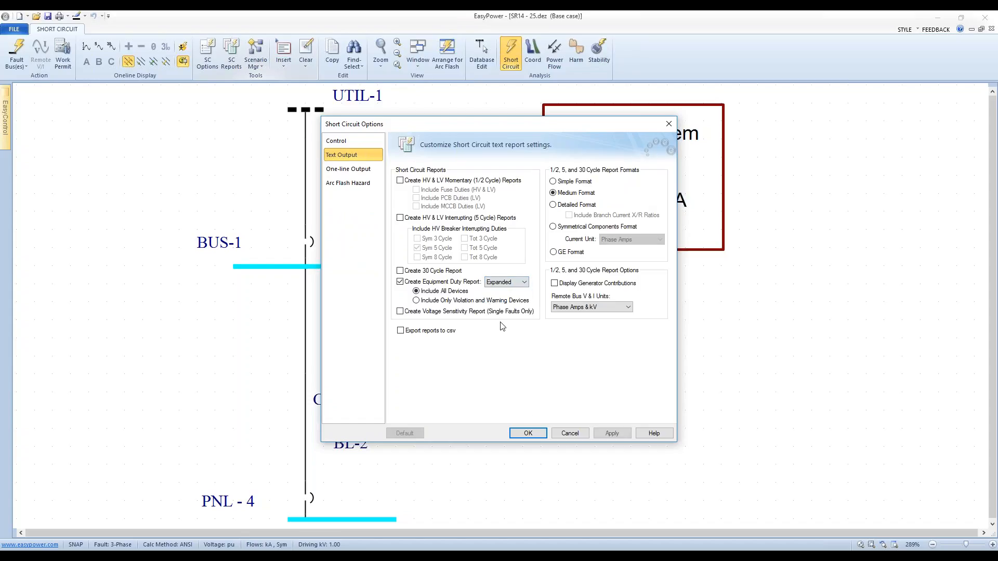
{"action": "left_click", "coordinate": [526, 433]}
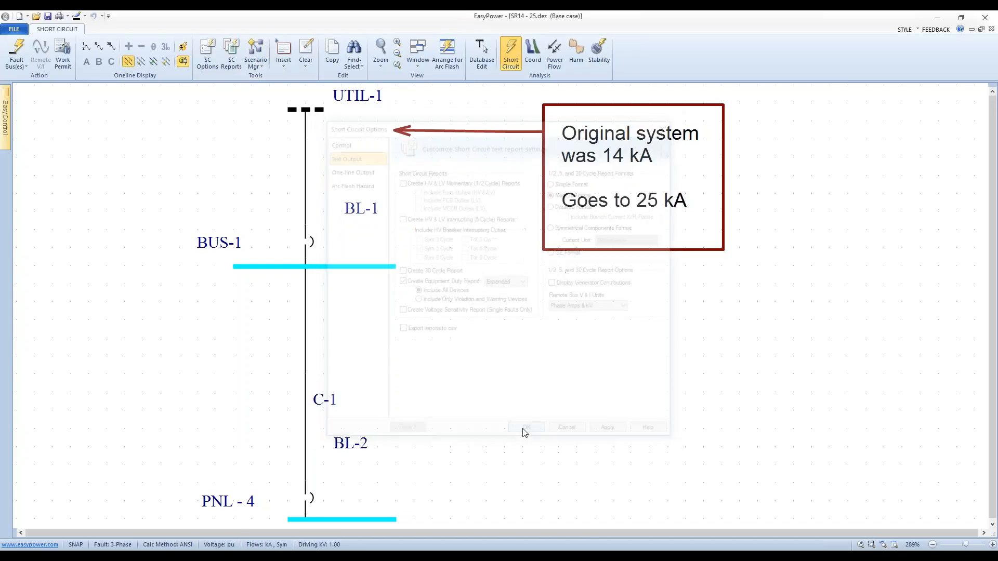
{"action": "left_click", "coordinate": [418, 52]}
{"action": "left_click", "coordinate": [439, 221]}
{"action": "left_click", "coordinate": [439, 221]}
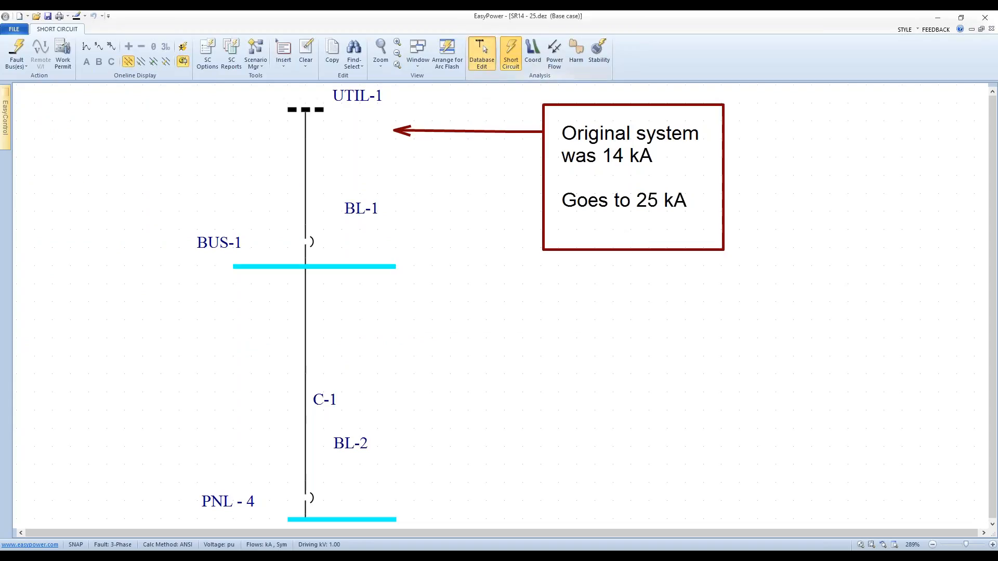
- Return to Database Edit, saving the temporary changes, and enter 14 kA as UTIL-1's 3-phase short circuit value
{"action": "left_click", "coordinate": [482, 52]}
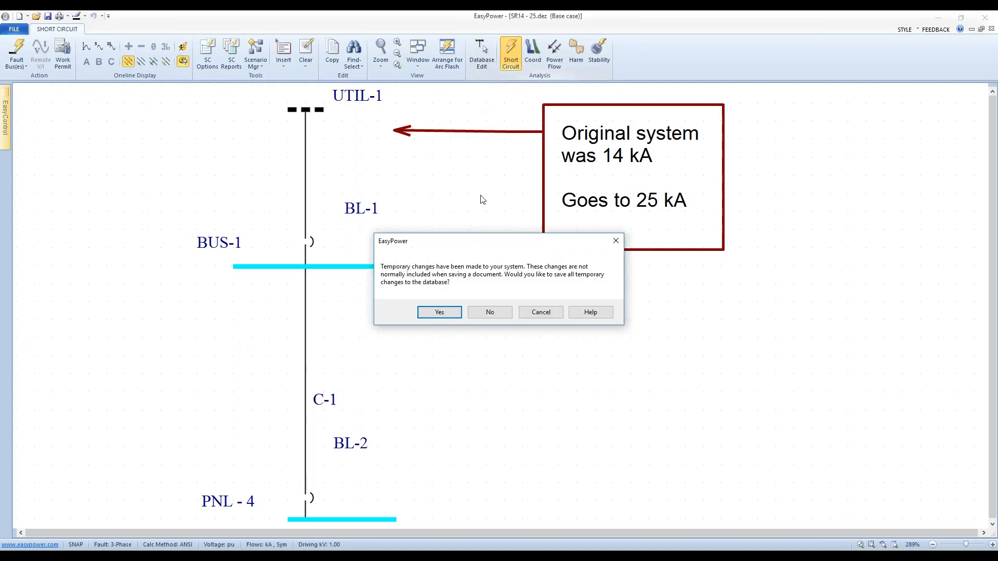
{"action": "left_click", "coordinate": [439, 312]}
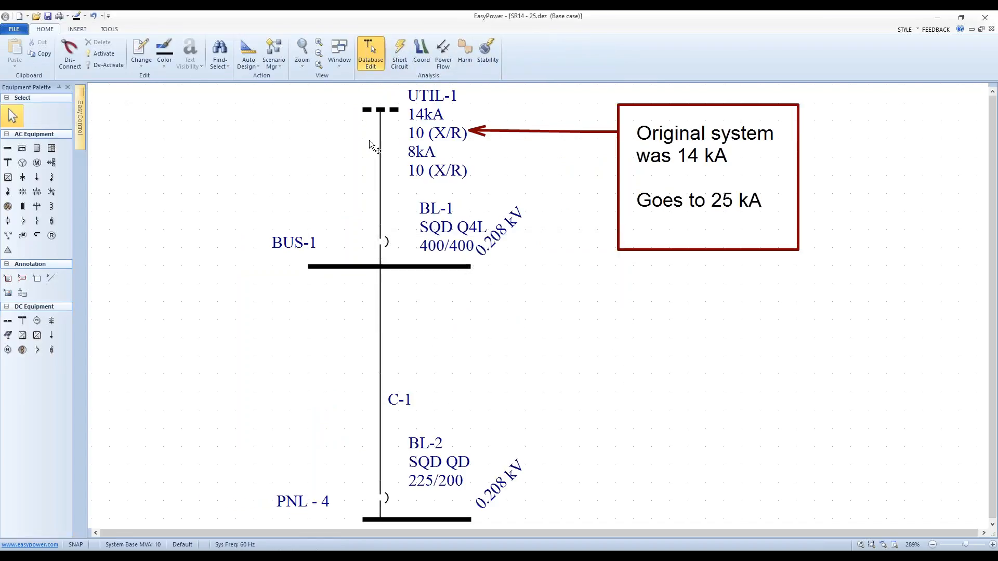
{"action": "double_click", "coordinate": [376, 111]}
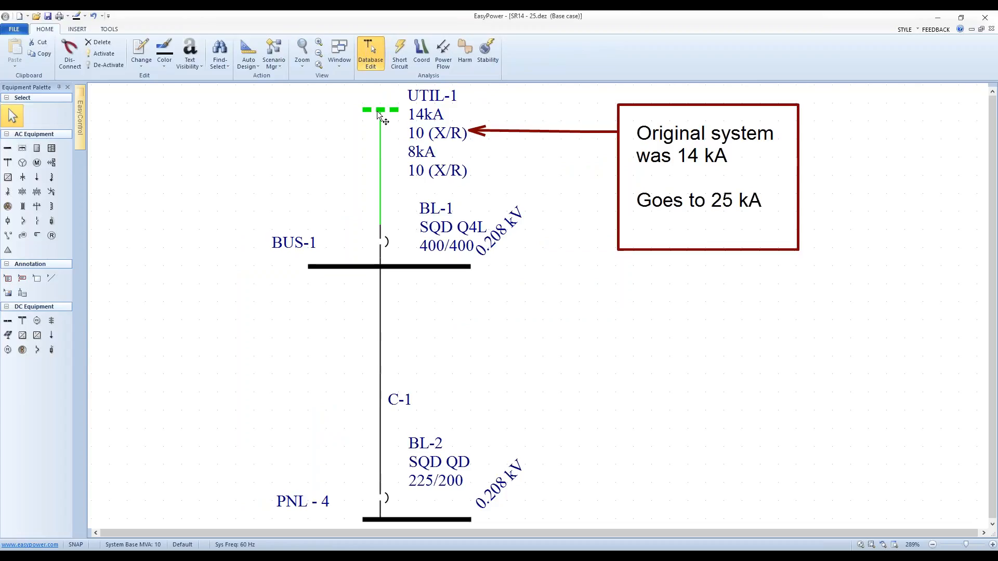
{"action": "left_click_drag", "start_coordinate": [438, 101], "coordinate": [634, 99]}
{"action": "left_click", "coordinate": [605, 236]}
{"action": "double_click", "coordinate": [605, 237]}
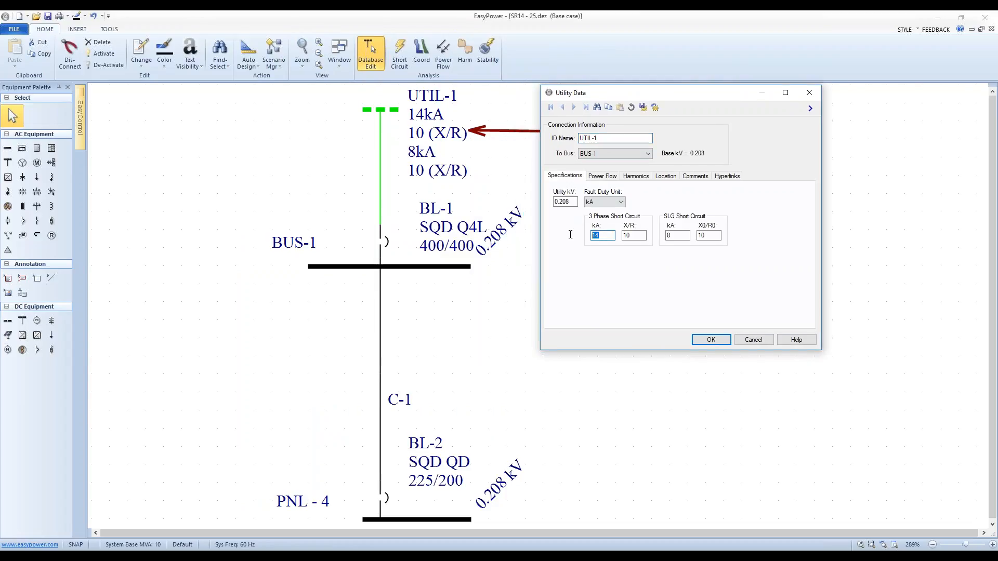
{"action": "type", "text": "14"}
{"action": "left_click", "coordinate": [711, 340]}
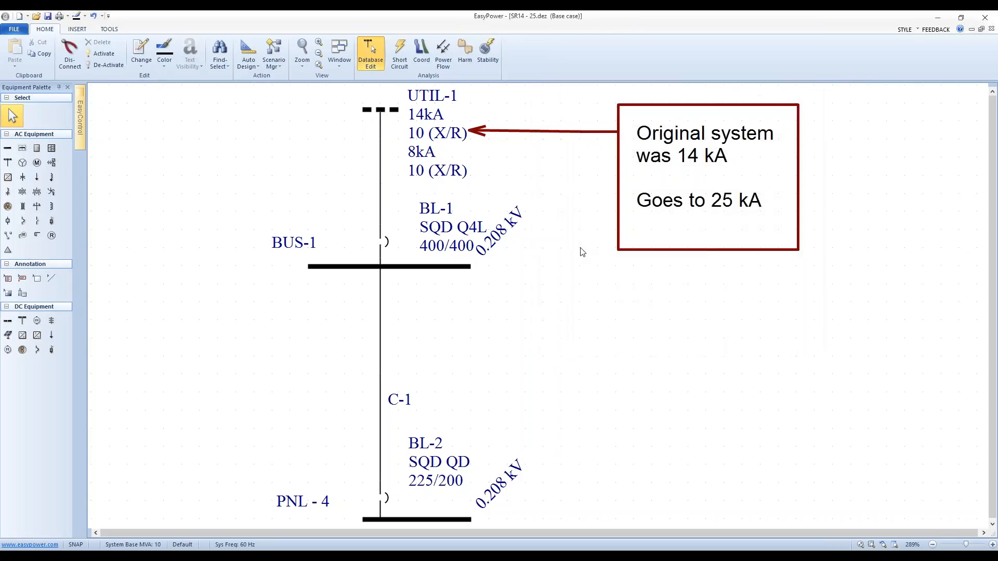
- Rerun the short circuit on both buses with the 14 kA utility and display the momentary fault currents
{"action": "left_click", "coordinate": [399, 51]}
{"action": "left_click", "coordinate": [17, 52]}
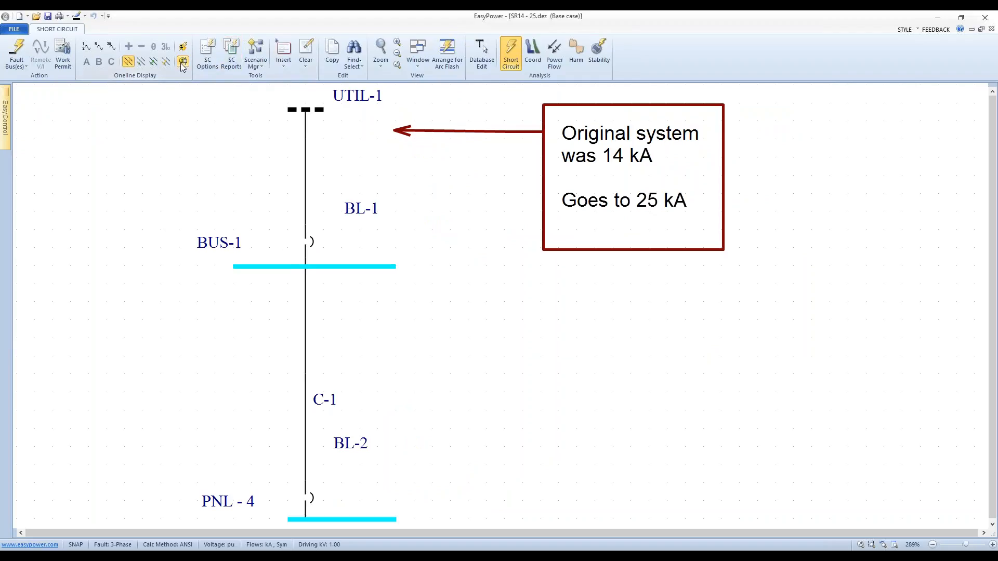
{"action": "left_click", "coordinate": [86, 47]}
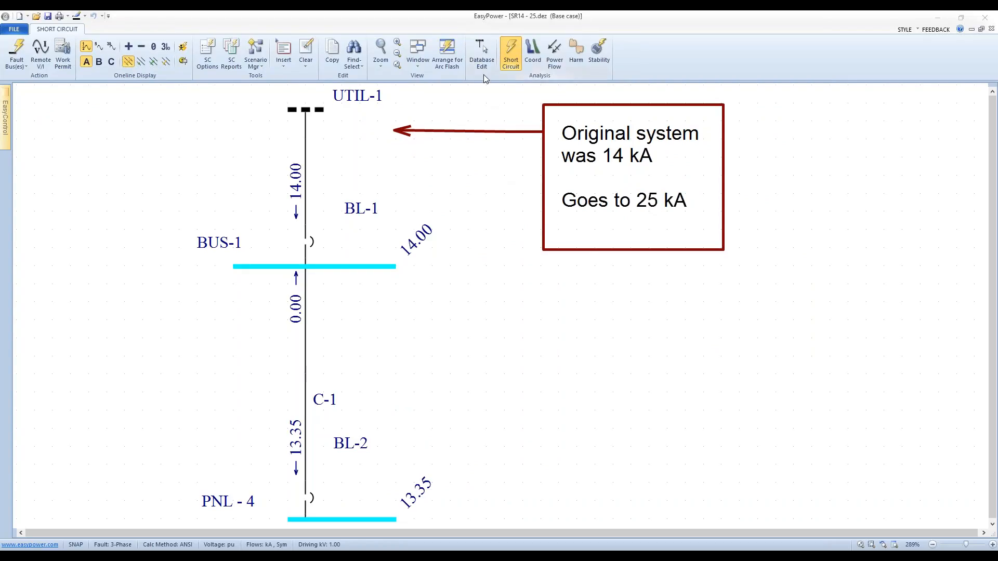
- Return to Database Edit, saving the temporary changes, and set UTIL-1's 3-phase short circuit value to 25 kA
{"action": "left_click", "coordinate": [482, 52]}
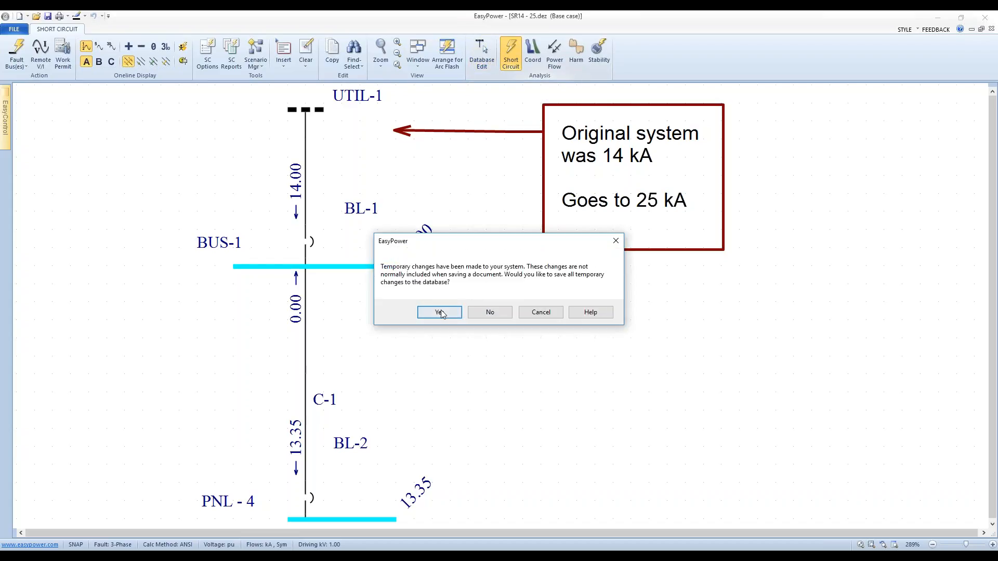
{"action": "left_click", "coordinate": [440, 313]}
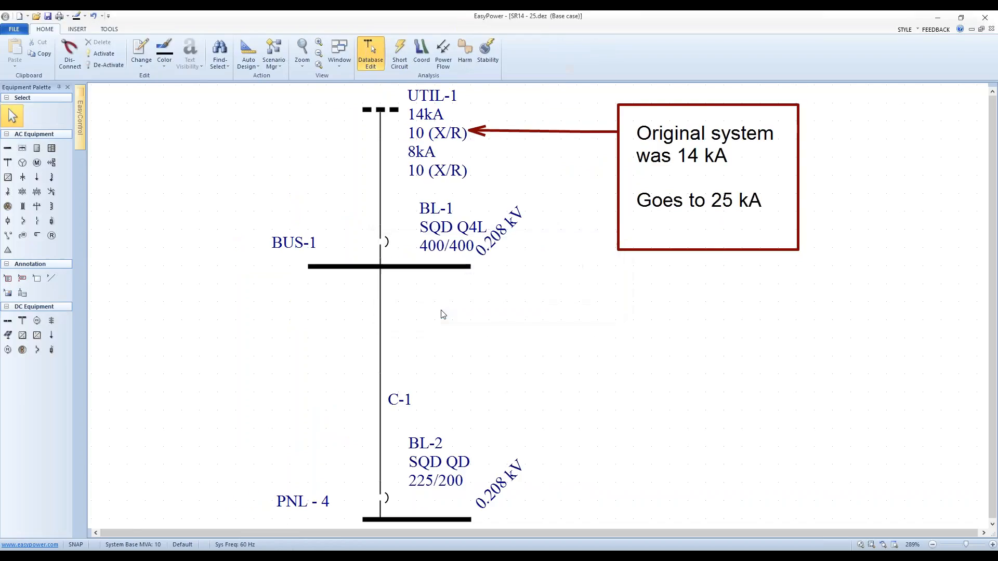
{"action": "left_click", "coordinate": [380, 110]}
{"action": "double_click", "coordinate": [380, 110]}
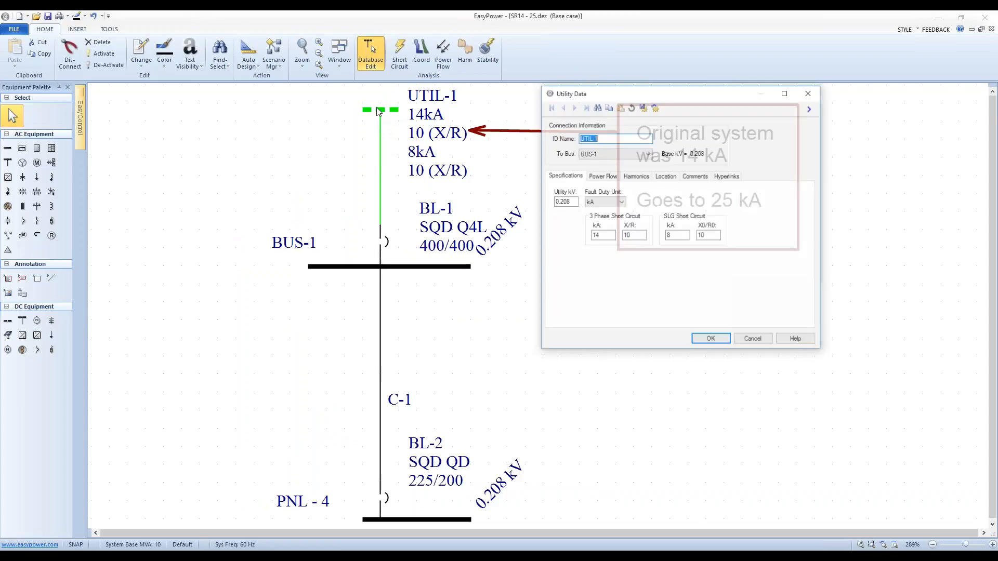
{"action": "double_click", "coordinate": [613, 235]}
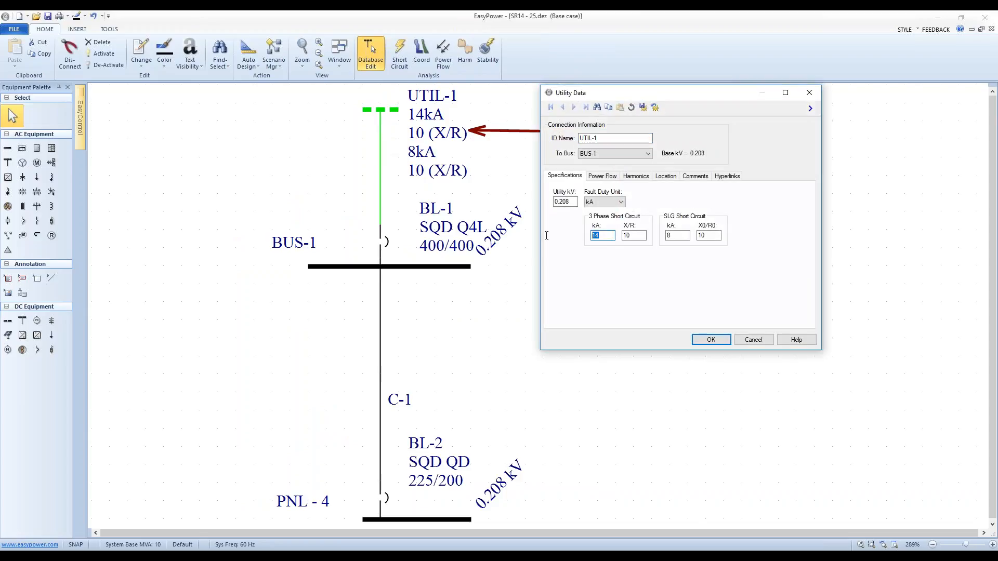
{"action": "type", "text": "25"}
{"action": "left_click", "coordinate": [706, 341]}
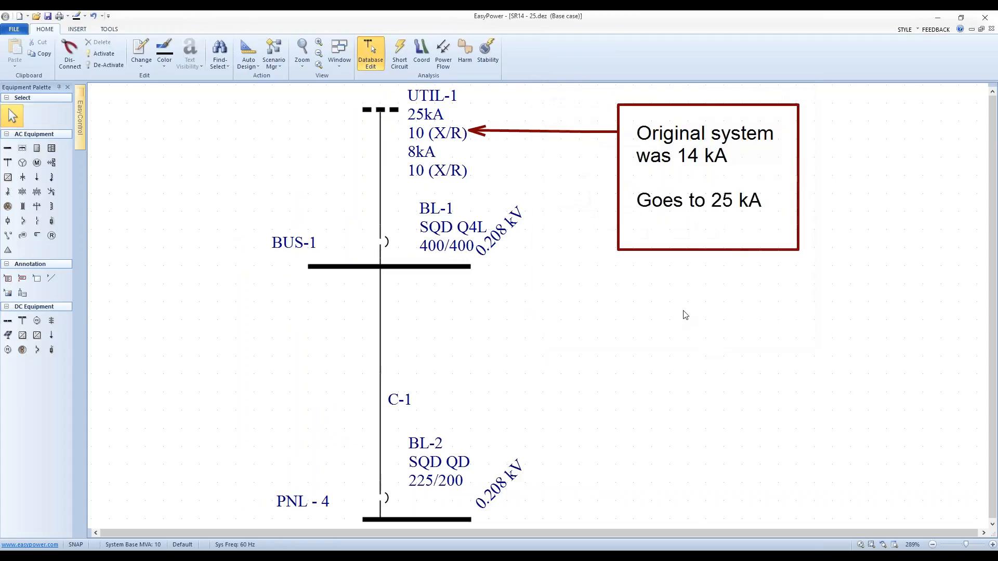
- Run the short circuit on both buses with the 25 kA utility
{"action": "left_click", "coordinate": [408, 50]}
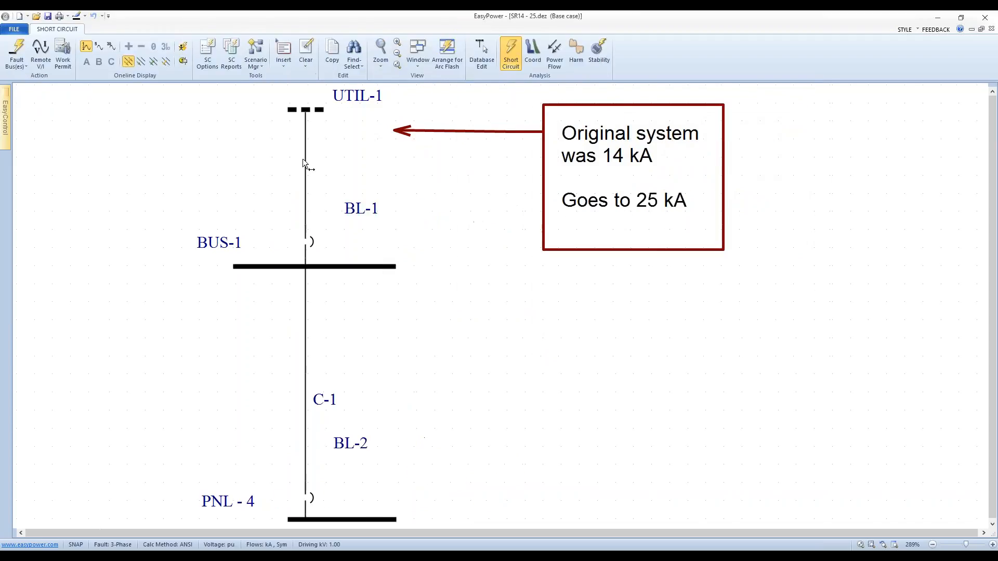
{"action": "left_click", "coordinate": [21, 50]}
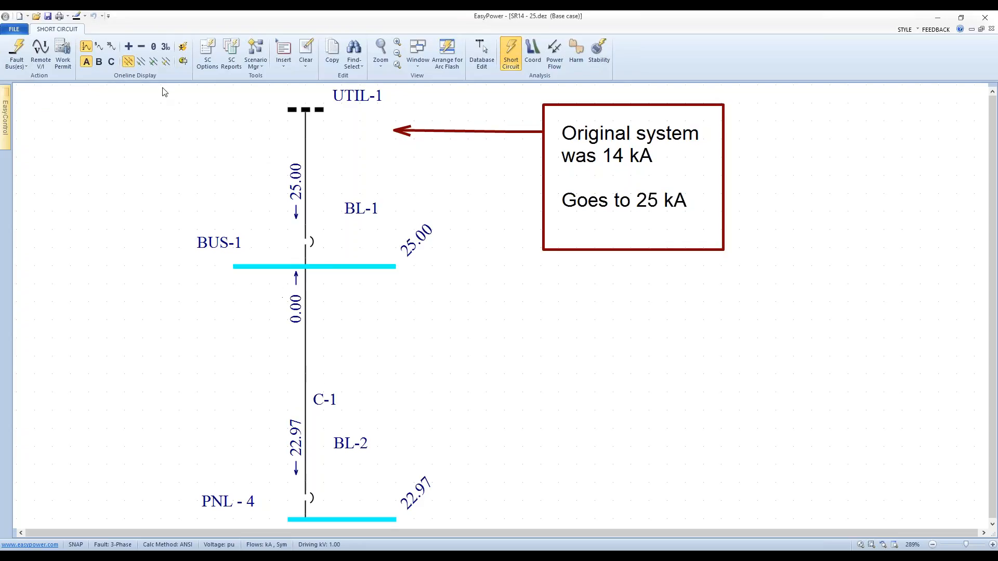
- Display the equipment duties on the one-line, review the Equipment Duty Report for BUS-1 and PNL - 4, and close the report
{"action": "left_click", "coordinate": [183, 63]}
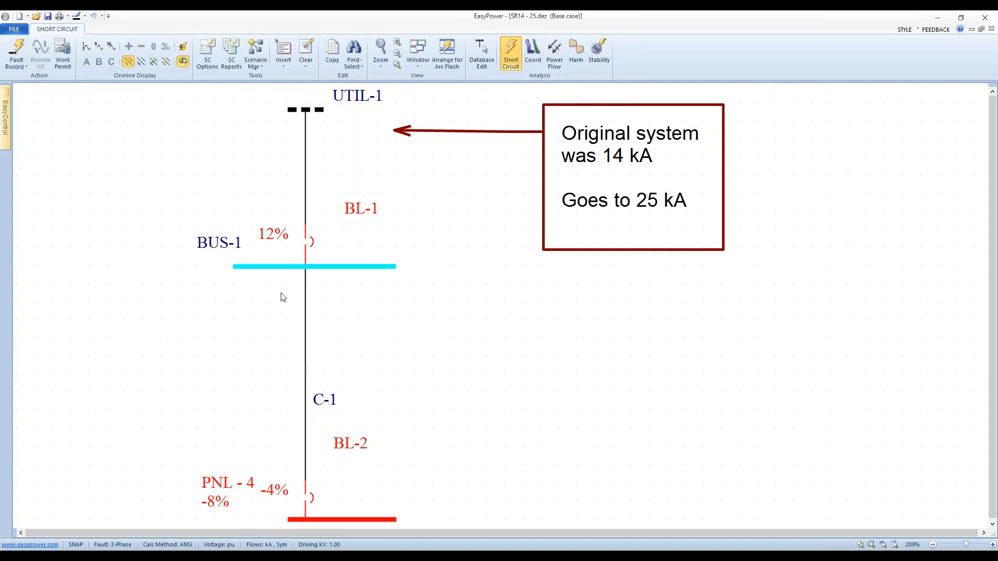
{"action": "left_click", "coordinate": [420, 67]}
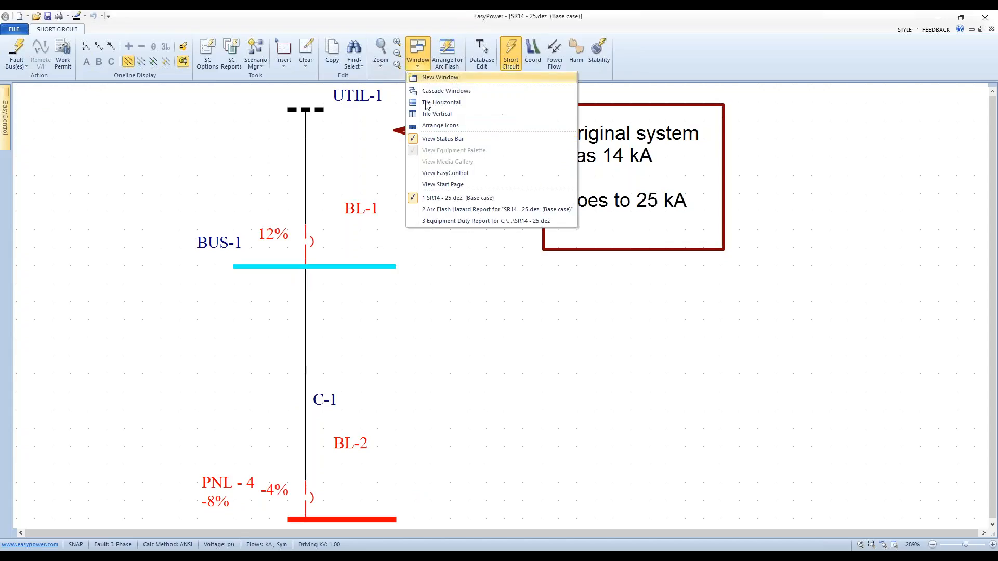
{"action": "left_click", "coordinate": [451, 223]}
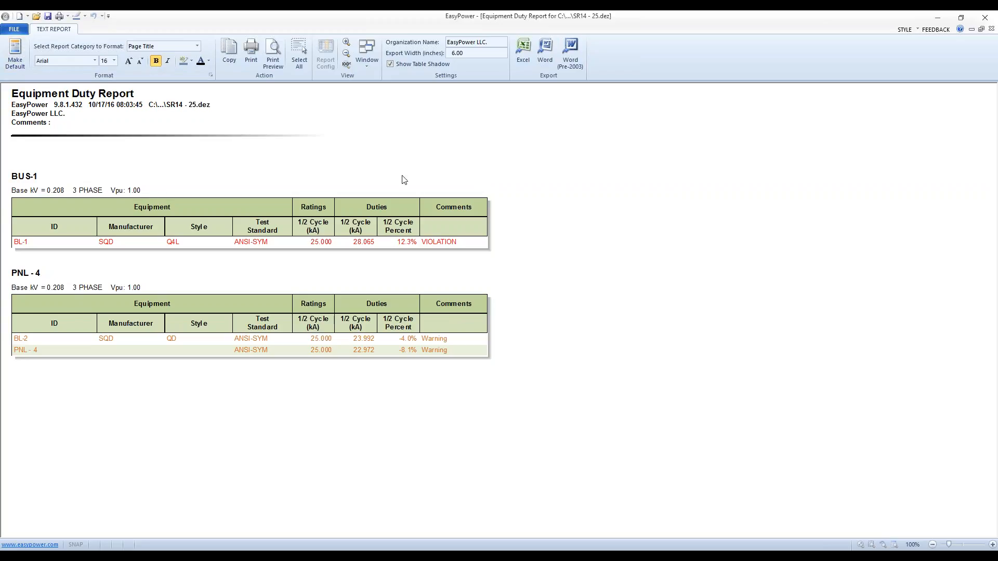
{"action": "left_click", "coordinate": [16, 33]}
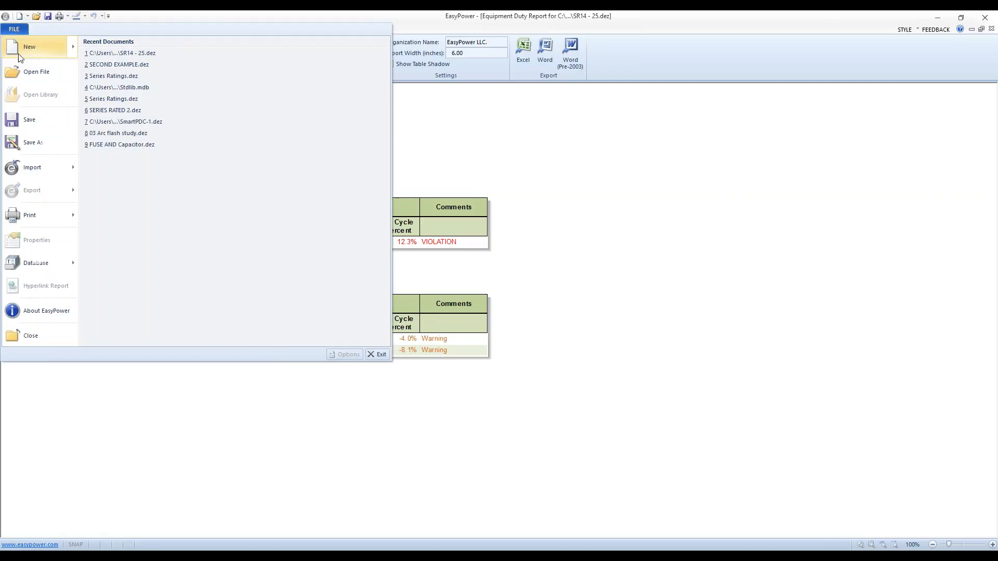
{"action": "left_click", "coordinate": [29, 337]}
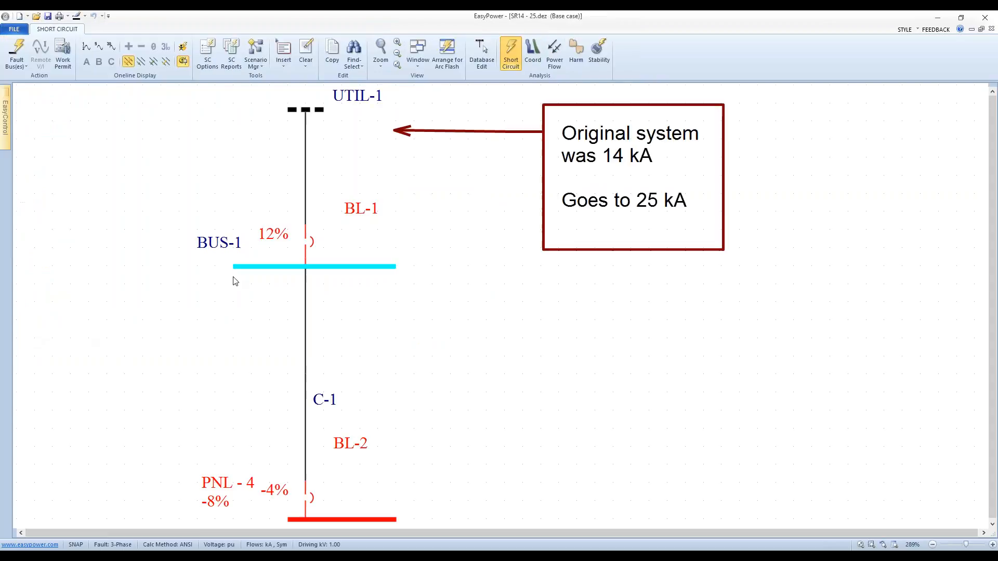
- Open the device library file Stdlib.mdb from the Device Libraries folder
{"action": "left_click", "coordinate": [15, 28]}
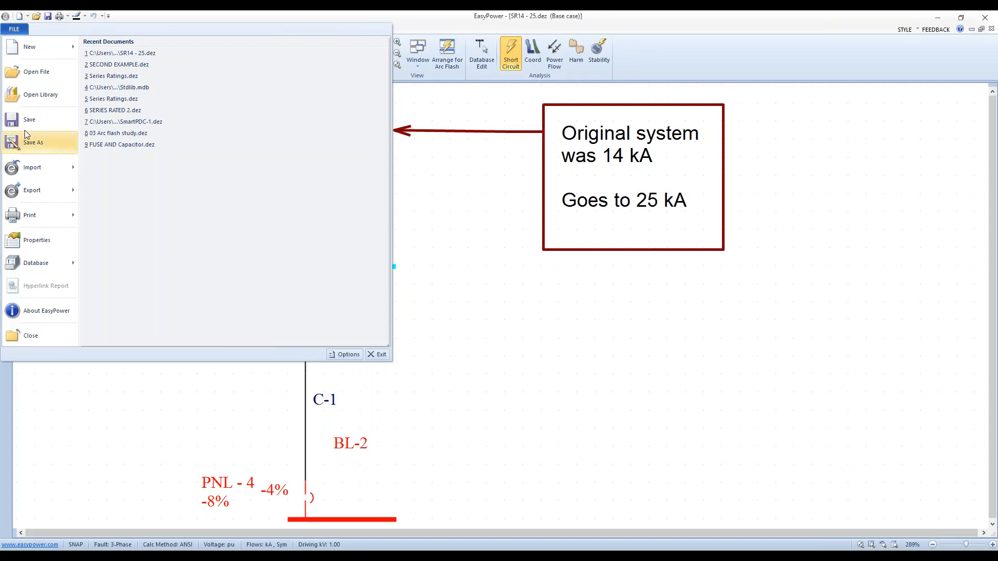
{"action": "key", "text": "Escape"}
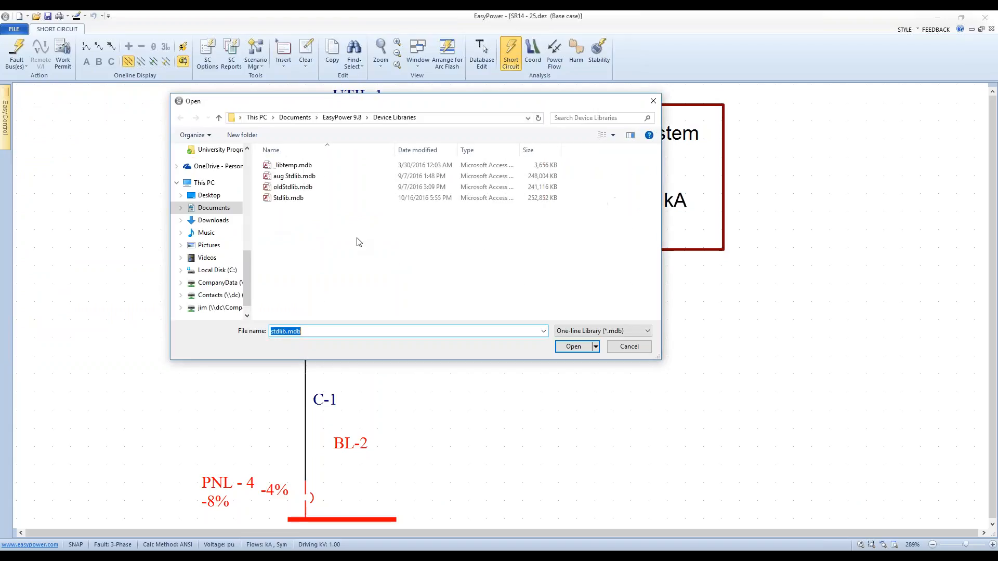
{"action": "left_click", "coordinate": [293, 198]}
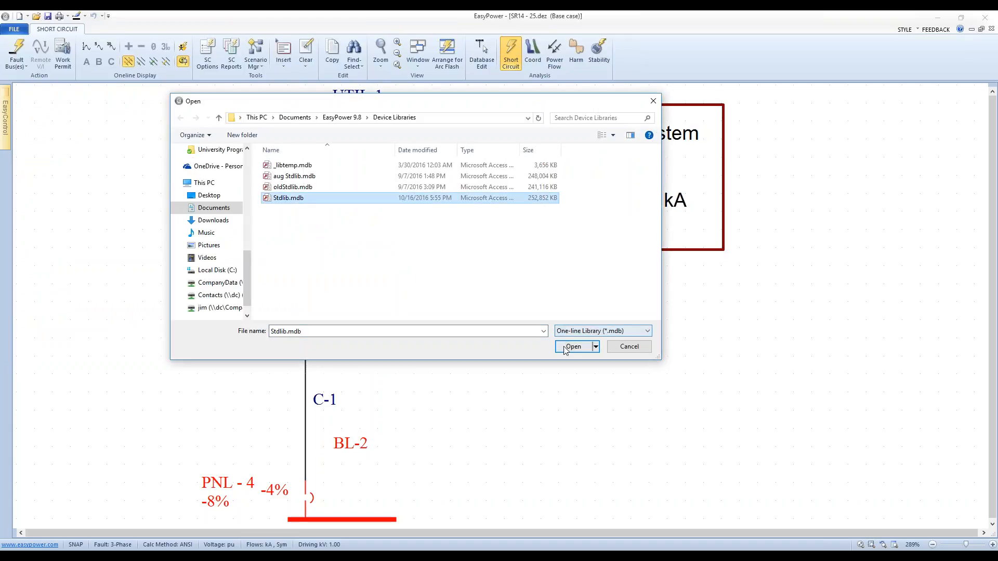
{"action": "left_click", "coordinate": [569, 347]}
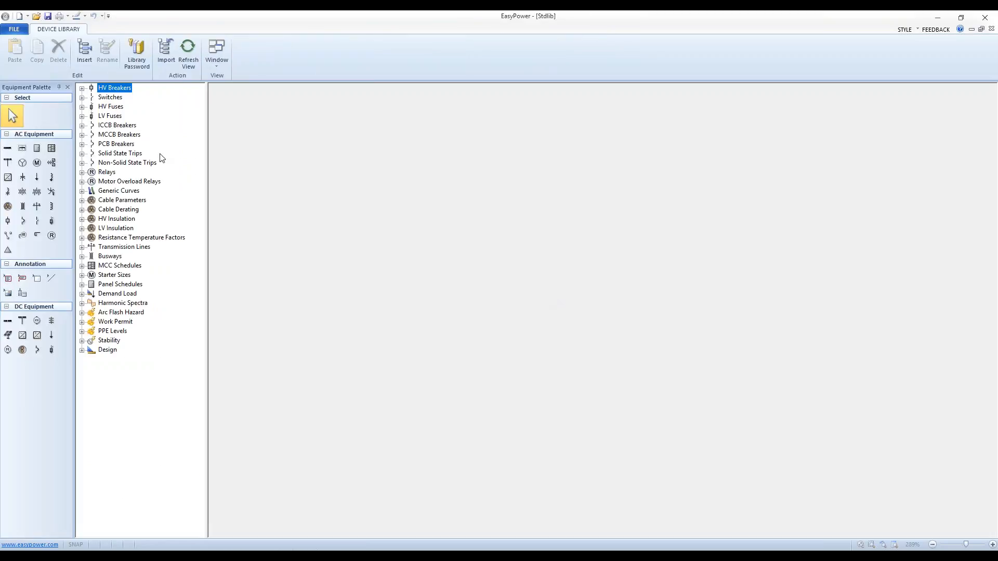
- Expand the library's AC MCCB Breakers category down to the SQD manufacturer's breaker types
{"action": "left_click", "coordinate": [82, 134]}
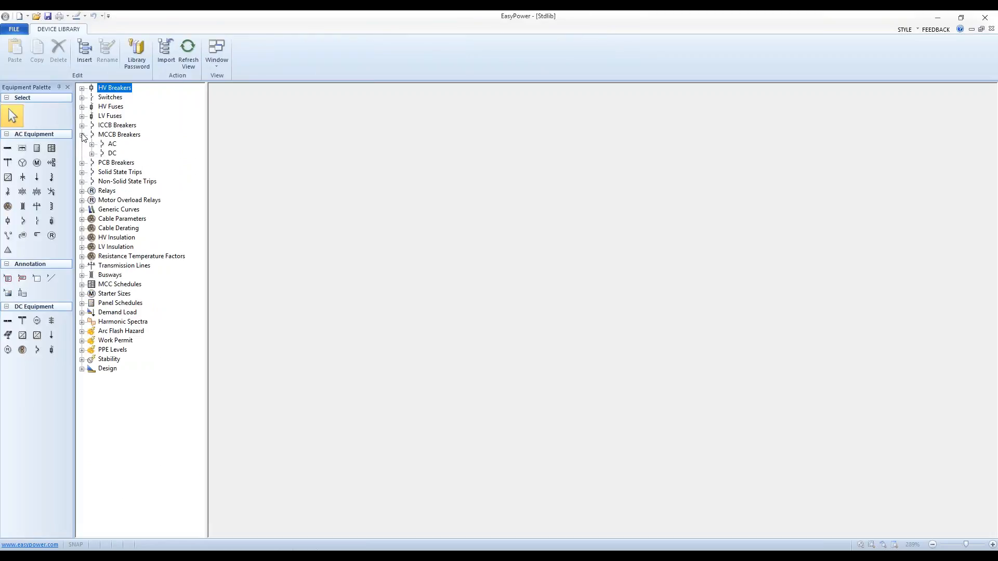
{"action": "left_click", "coordinate": [92, 145]}
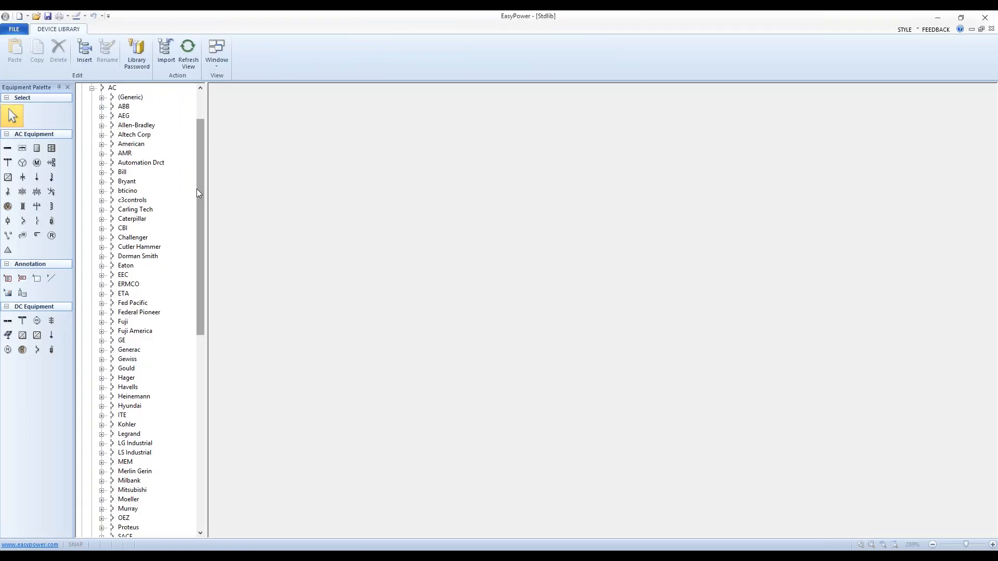
{"action": "left_click_drag", "start_coordinate": [200, 188], "coordinate": [211, 261]}
{"action": "scroll", "coordinate": [212, 265], "scroll_direction": "down", "scroll_amount": 3}
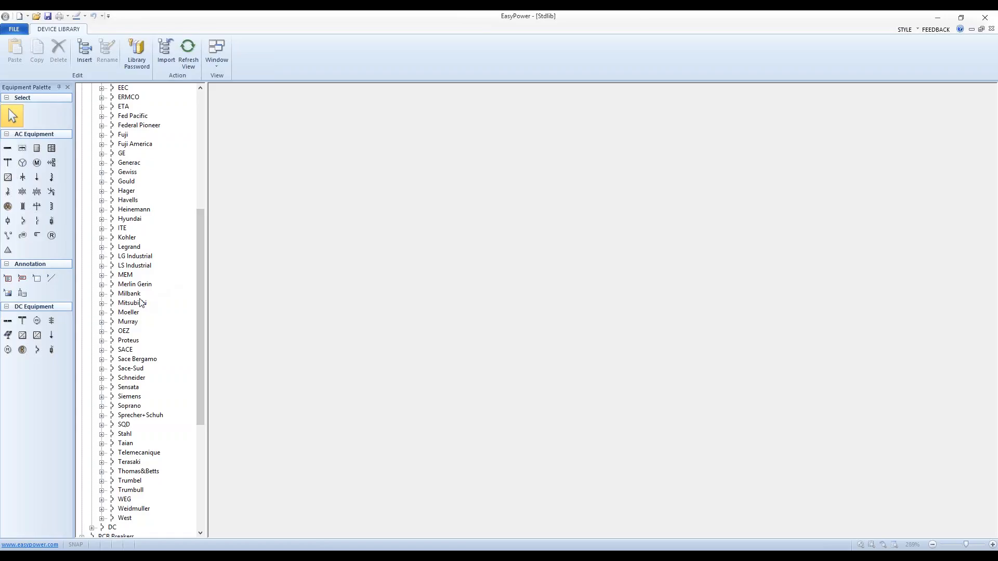
{"action": "left_click", "coordinate": [102, 425]}
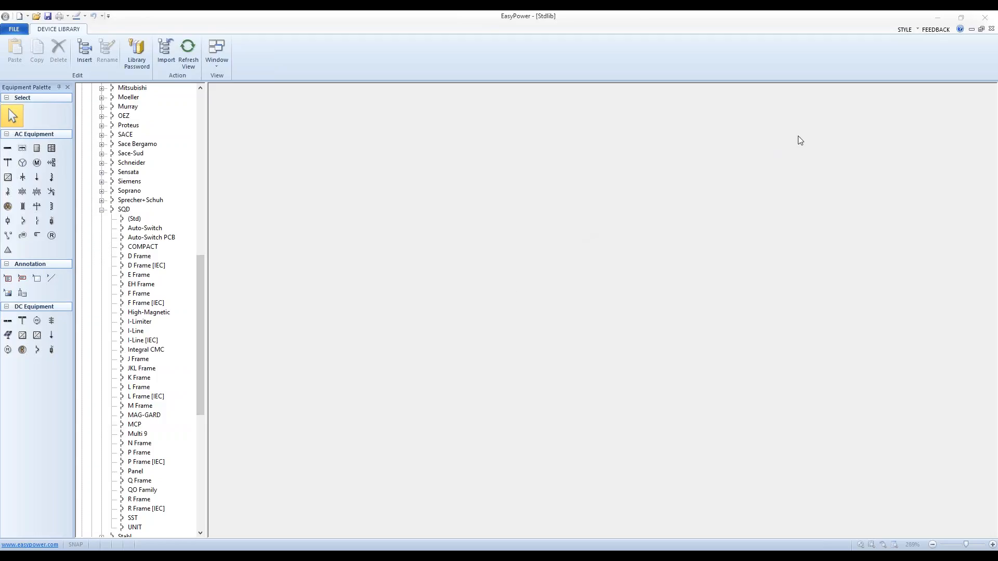
- Return to the SR14 - 25.dez one-line in Database Edit and check breaker BL-1's manufacturer, type and style
{"action": "left_click", "coordinate": [980, 29]}
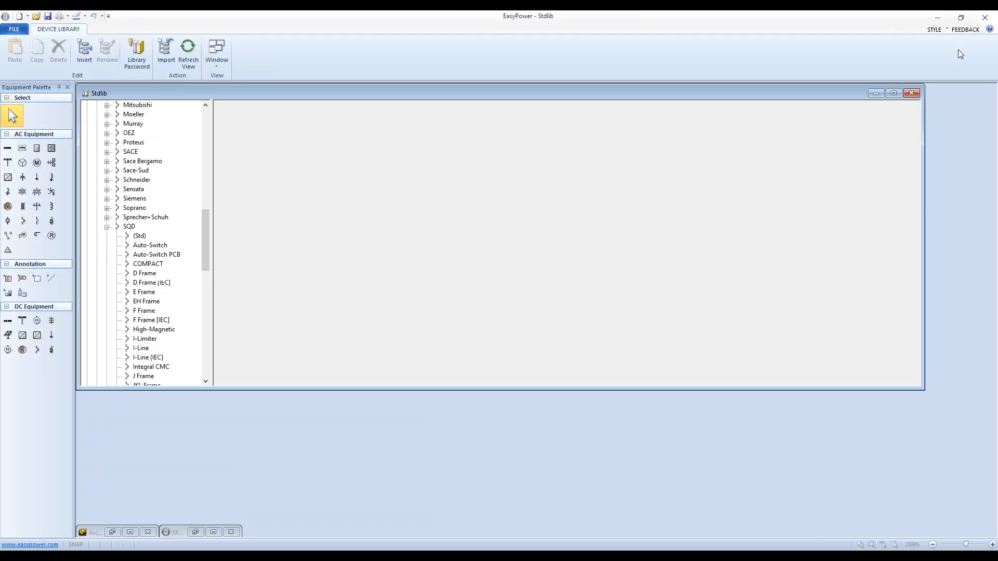
{"action": "left_click", "coordinate": [212, 532]}
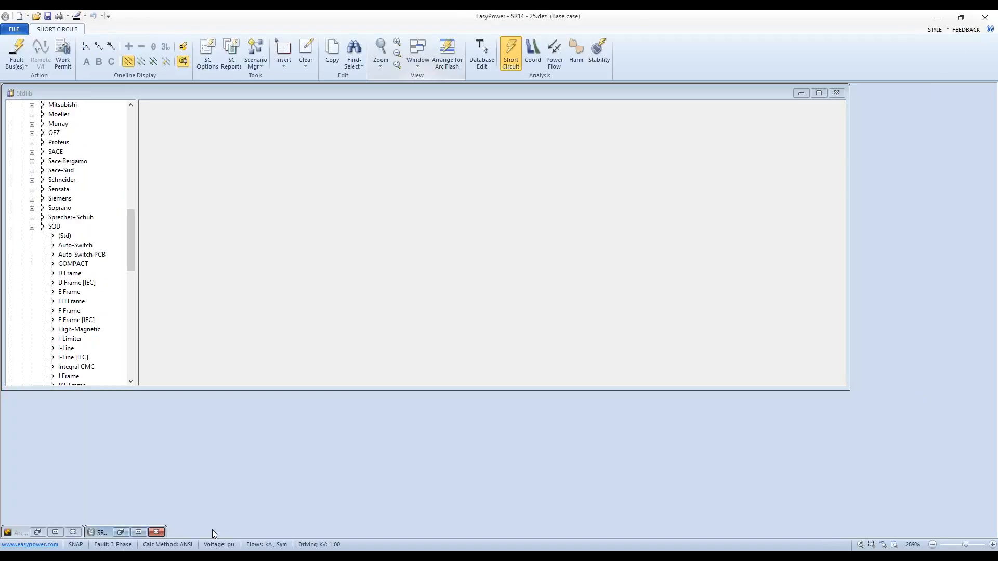
{"action": "left_click", "coordinate": [139, 532]}
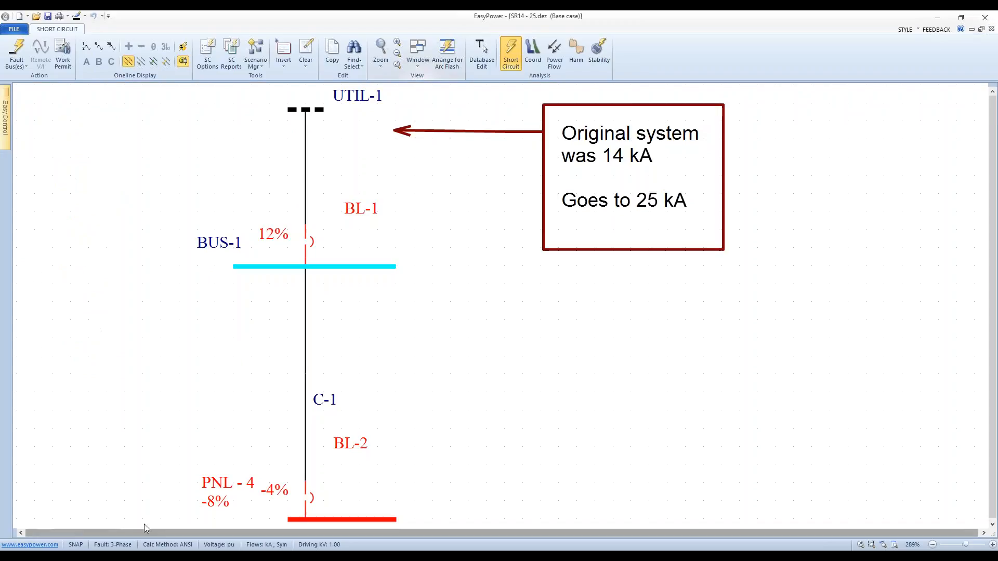
{"action": "left_click", "coordinate": [482, 52]}
{"action": "left_click", "coordinate": [426, 312]}
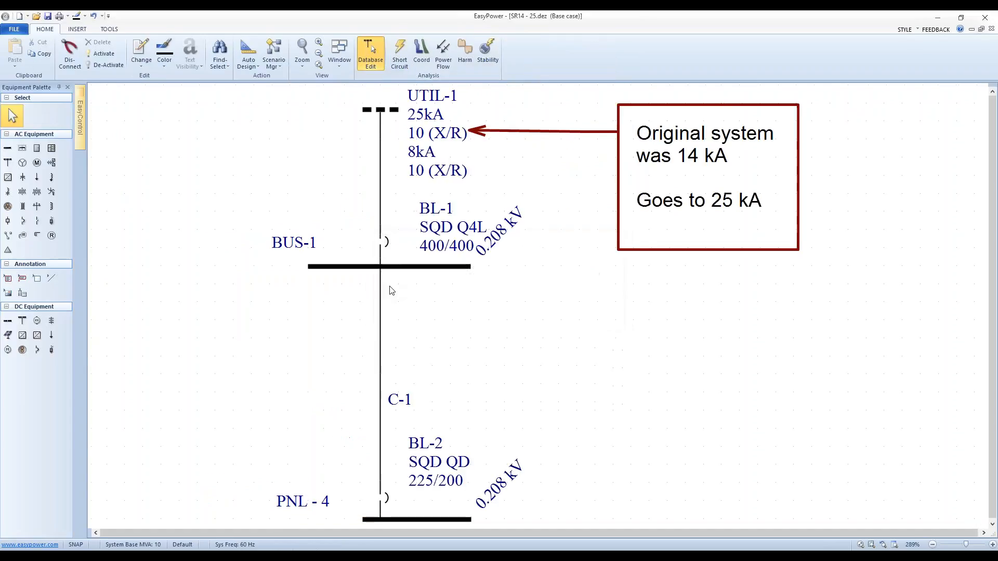
{"action": "double_click", "coordinate": [389, 236]}
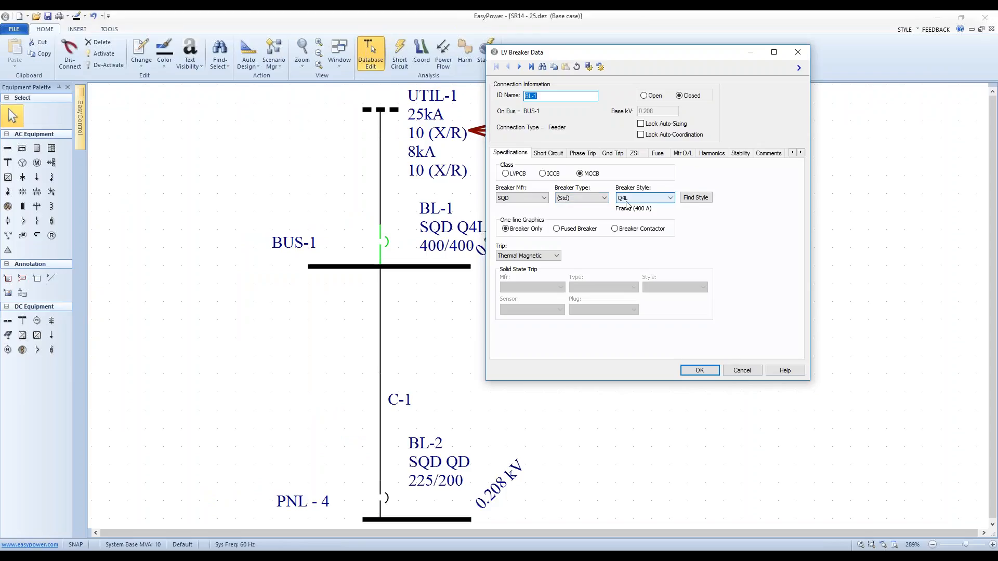
{"action": "left_click", "coordinate": [699, 370]}
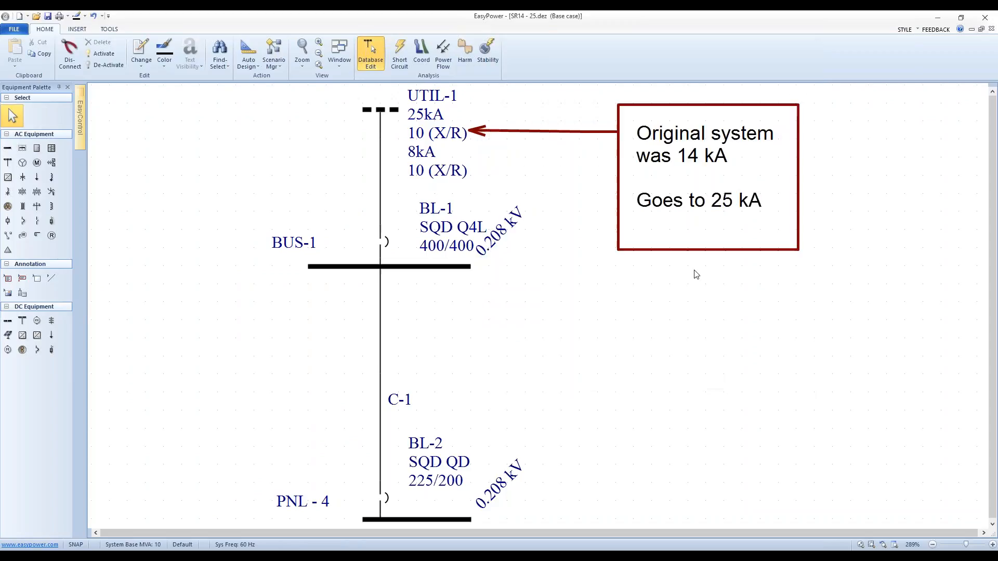
- Look up the SQD (Std) breaker ratings in the Stdlib library and select the Q4L style's row
{"action": "left_click", "coordinate": [338, 65]}
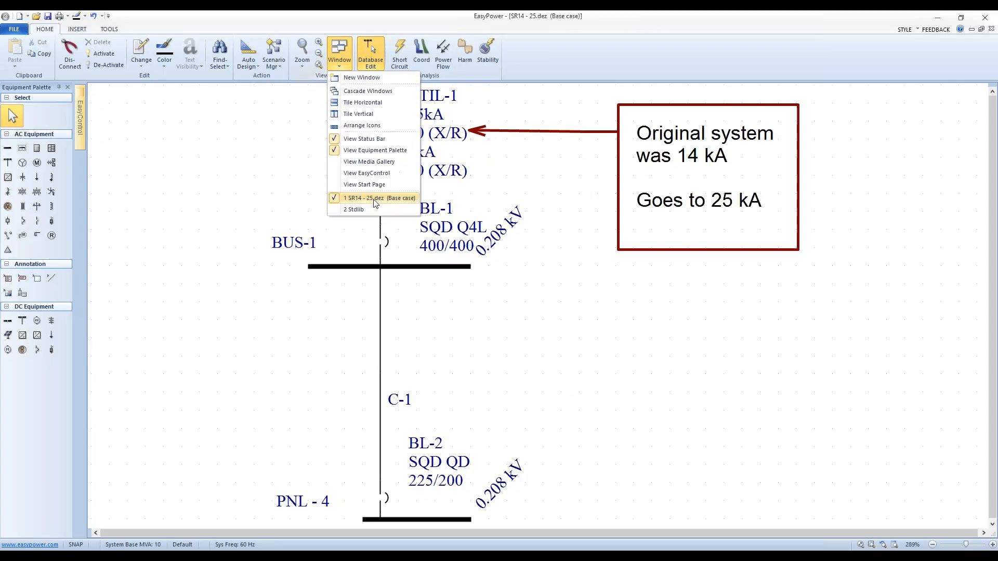
{"action": "left_click", "coordinate": [369, 208]}
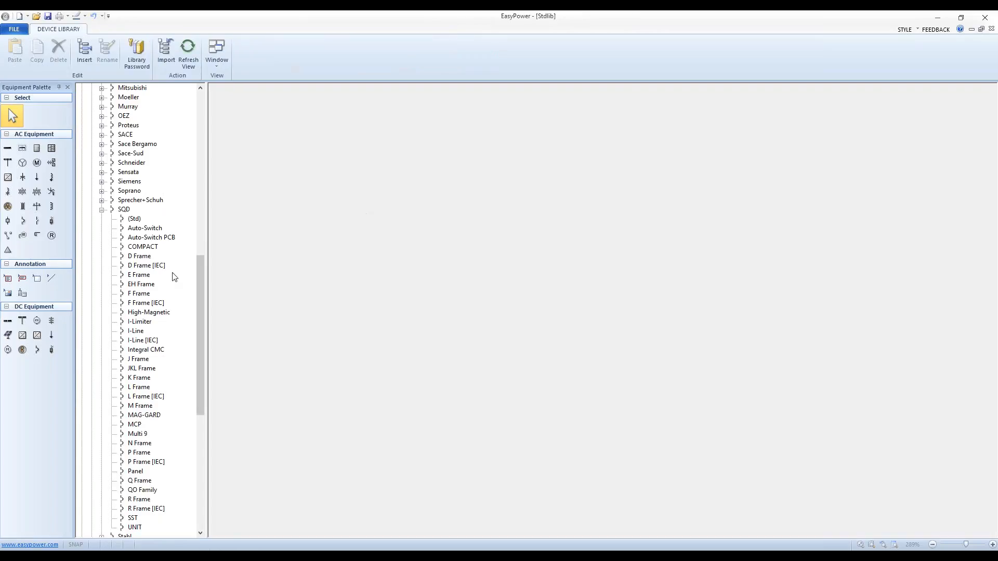
{"action": "left_click", "coordinate": [134, 219]}
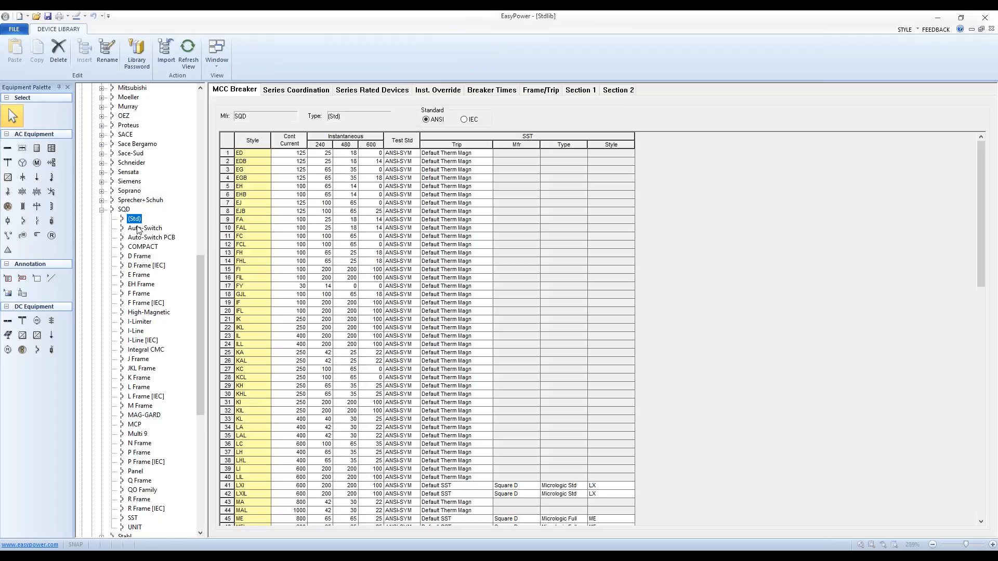
{"action": "scroll", "coordinate": [282, 351], "scroll_direction": "down", "scroll_amount": 15}
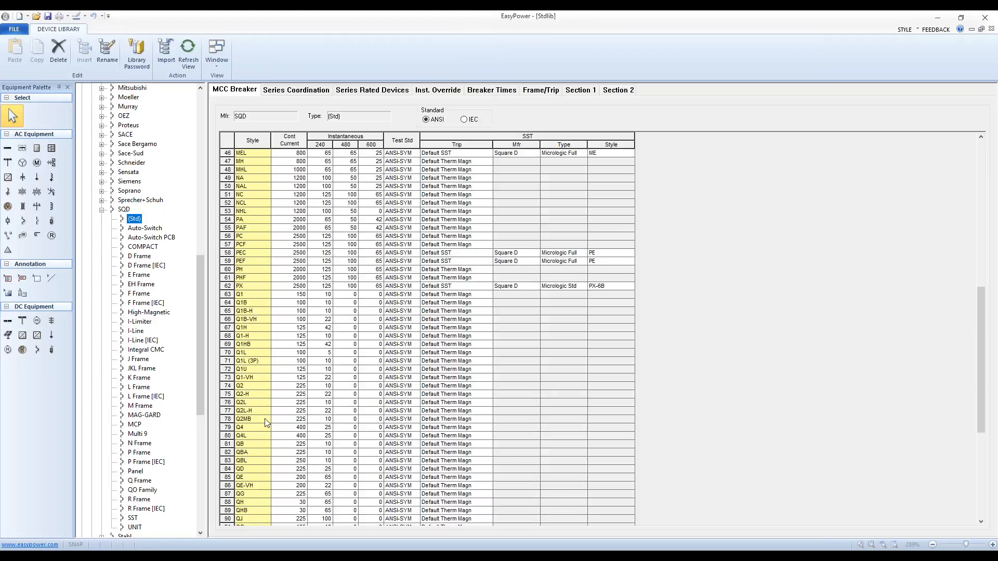
{"action": "left_click", "coordinate": [231, 436]}
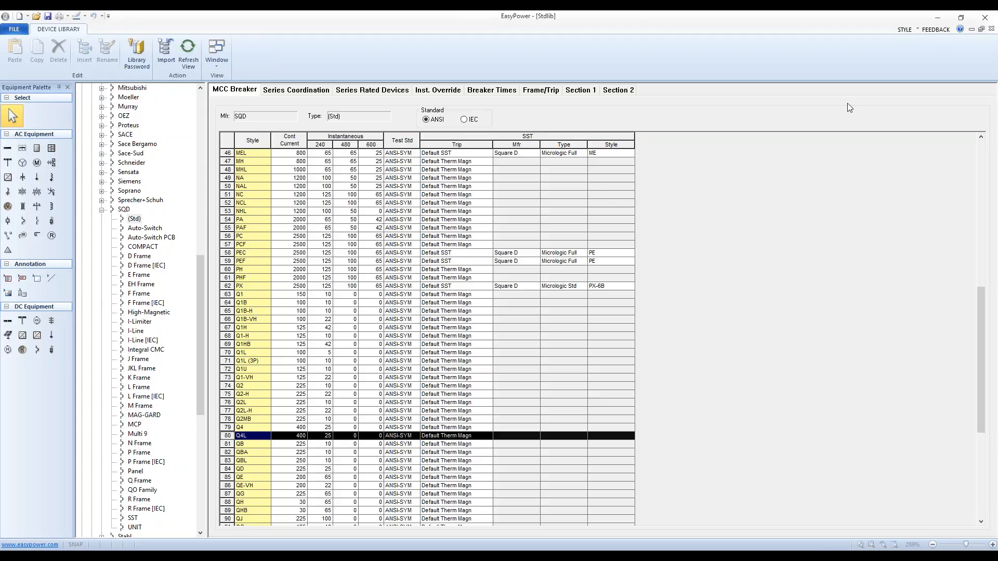
- Return to the one-line and check breaker BL-2's specifications and short circuit interrupting rating
{"action": "left_click", "coordinate": [971, 30]}
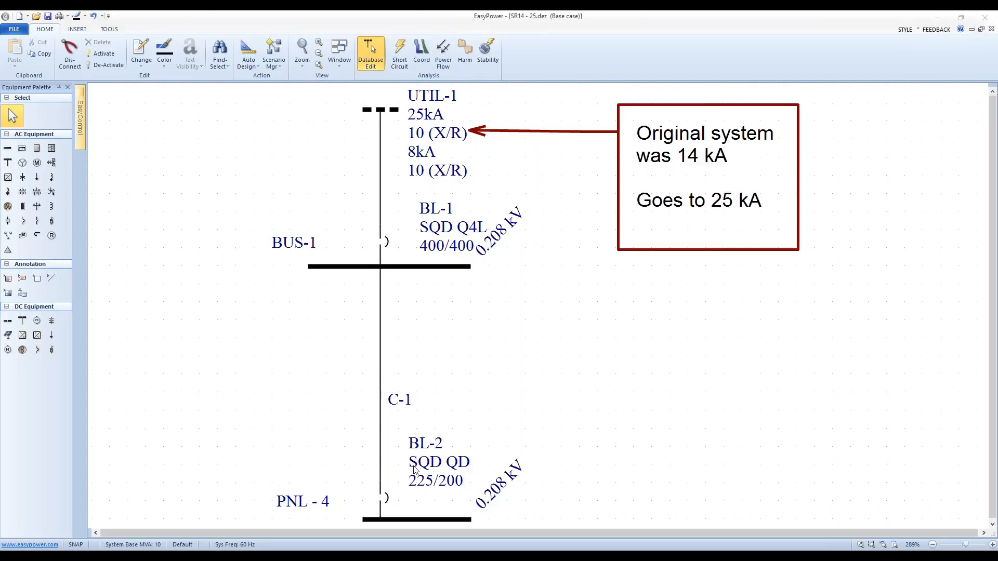
{"action": "double_click", "coordinate": [381, 498]}
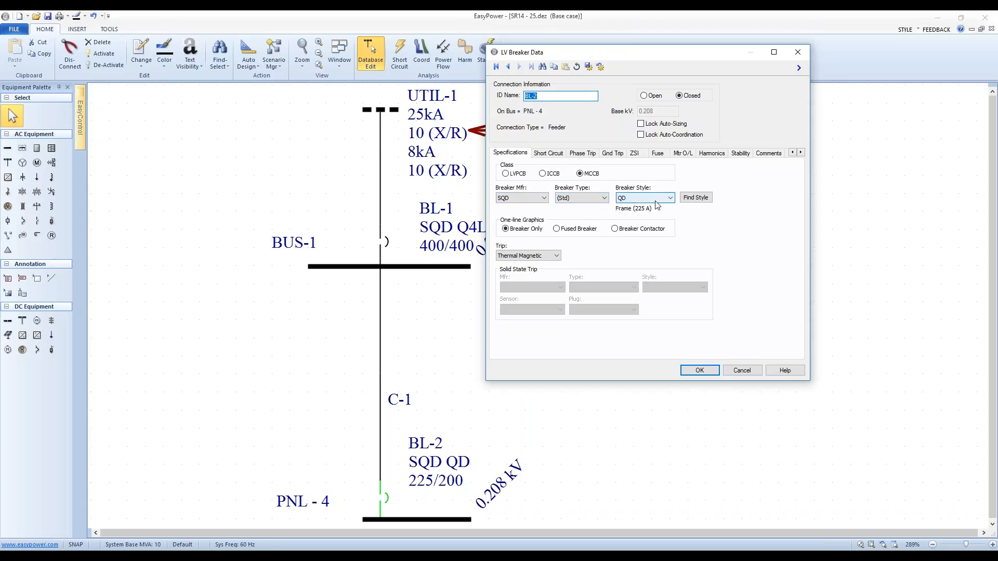
{"action": "left_click", "coordinate": [549, 154]}
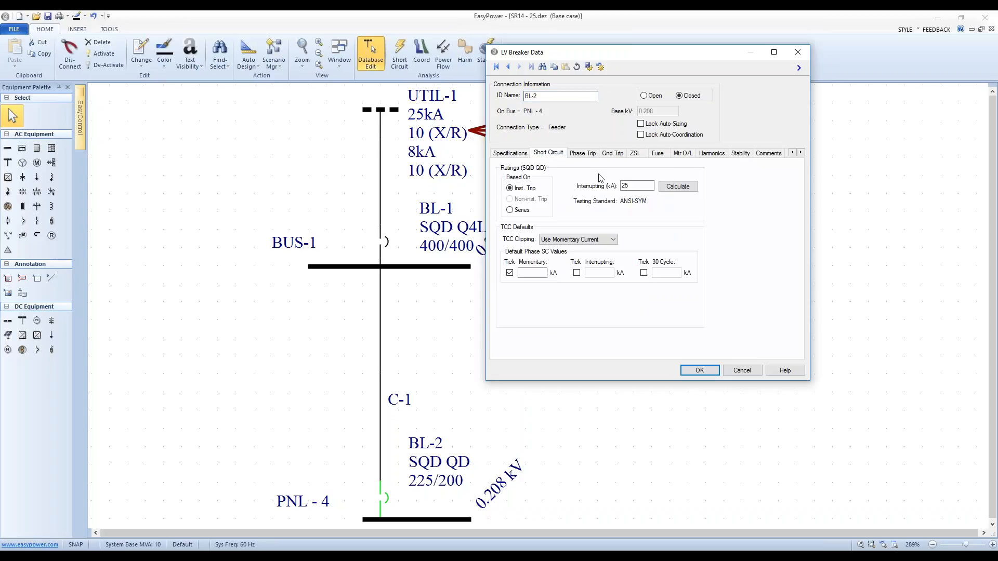
{"action": "left_click", "coordinate": [521, 155]}
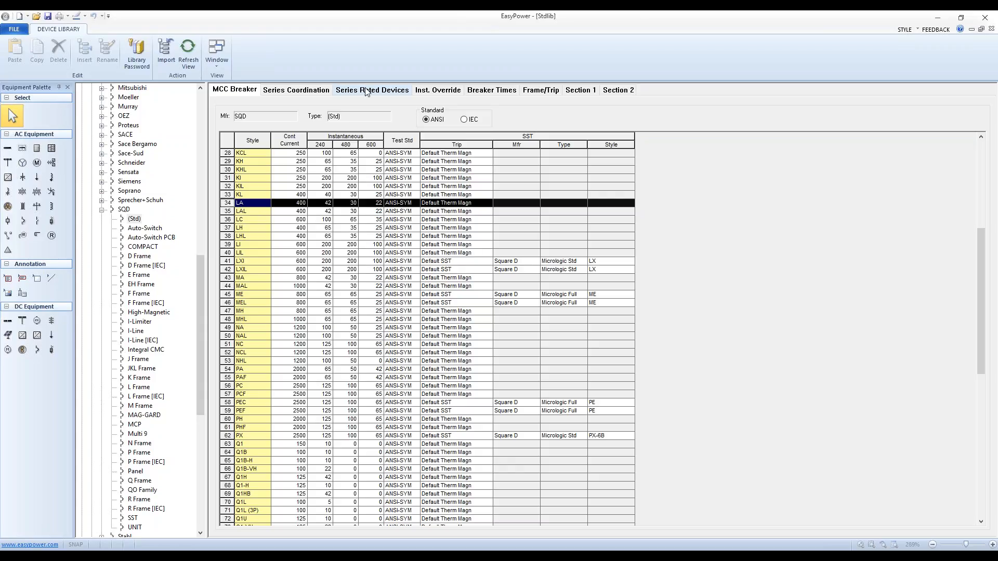
- Review the series rated downstream devices for the SQD LA breaker in the library and return to the one-line
{"action": "left_click", "coordinate": [367, 91]}
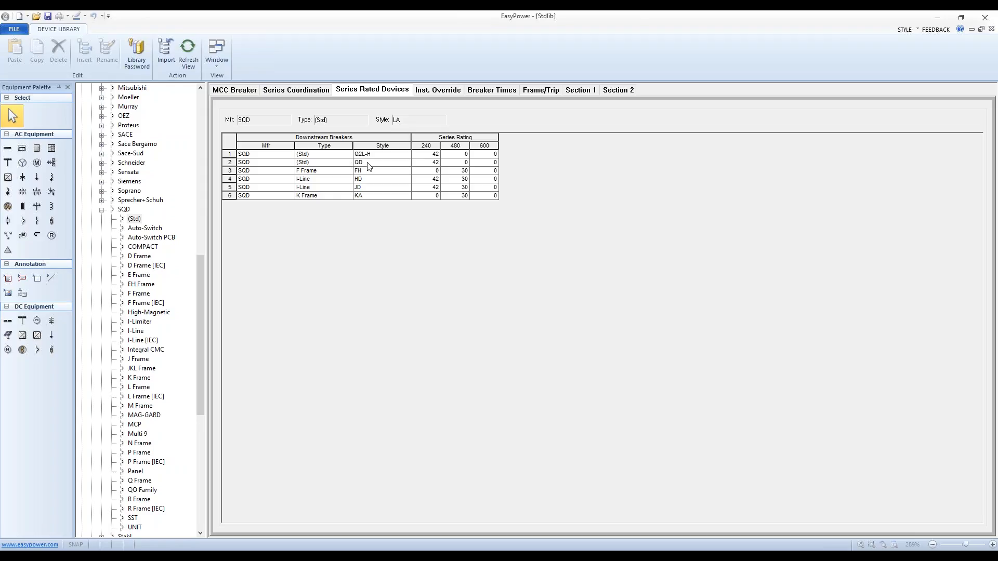
{"action": "left_click", "coordinate": [971, 30]}
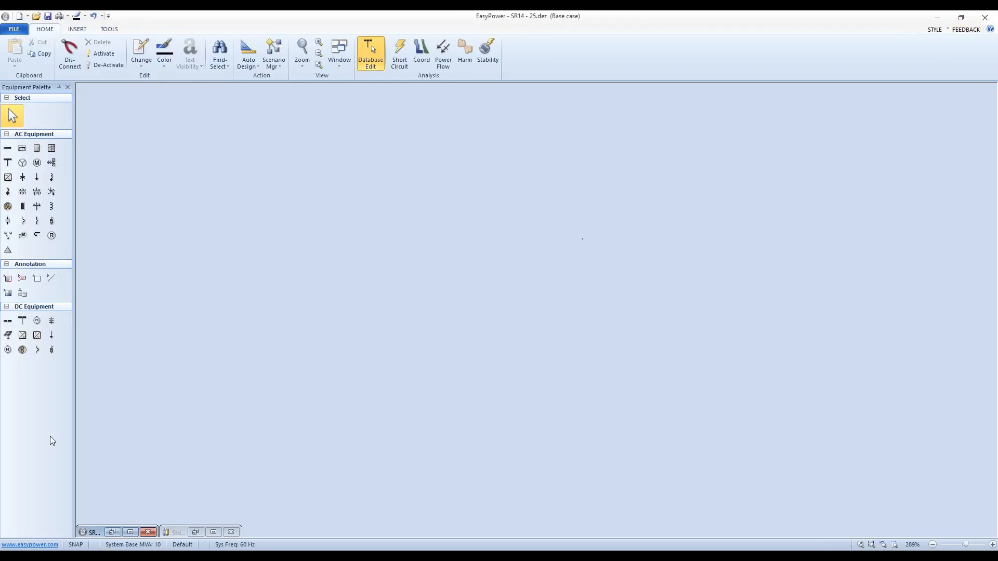
{"action": "left_click", "coordinate": [130, 533]}
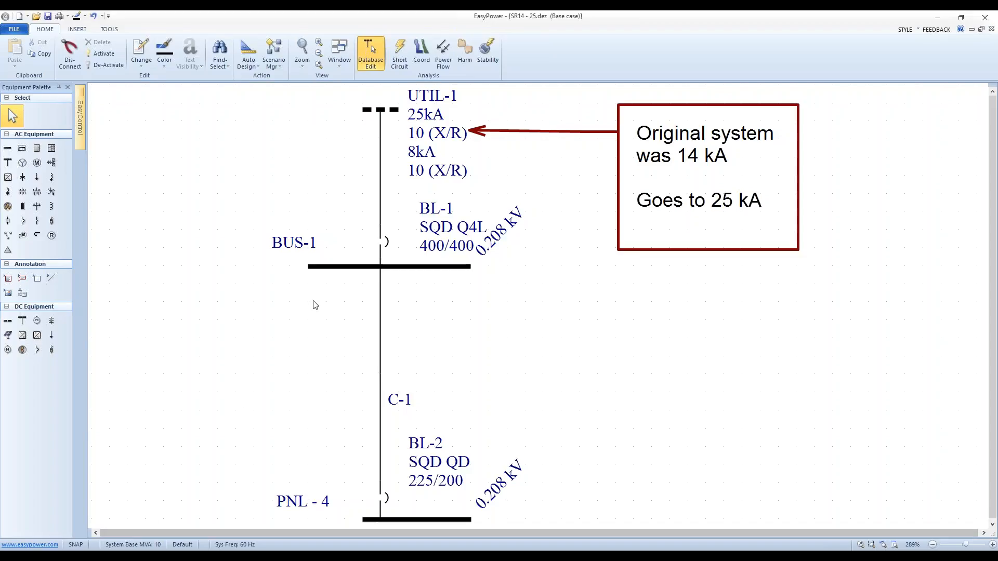
- Change breaker BL-1's style to LA, keeping SQD as manufacturer and (Std) as type
{"action": "double_click", "coordinate": [384, 242]}
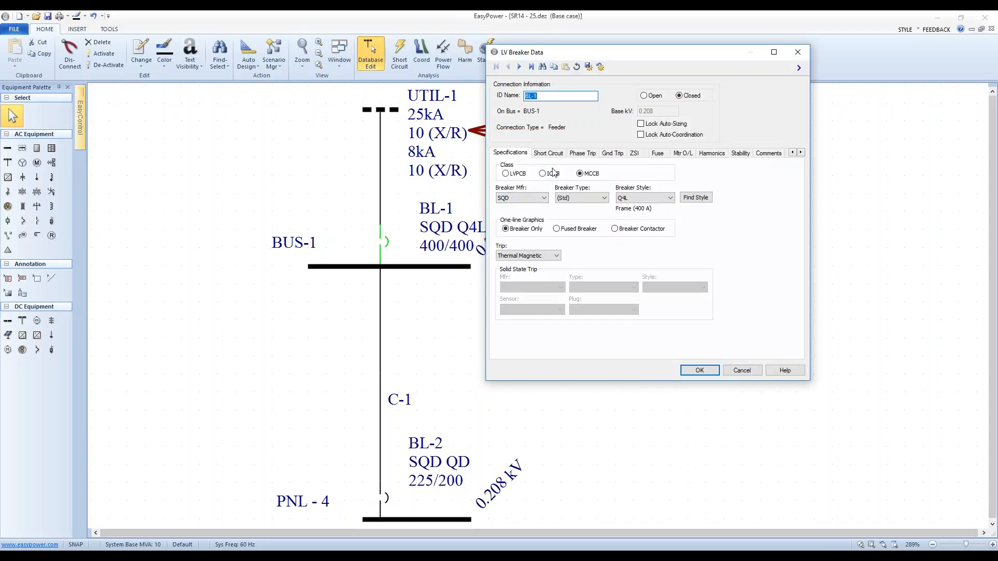
{"action": "left_click", "coordinate": [668, 199]}
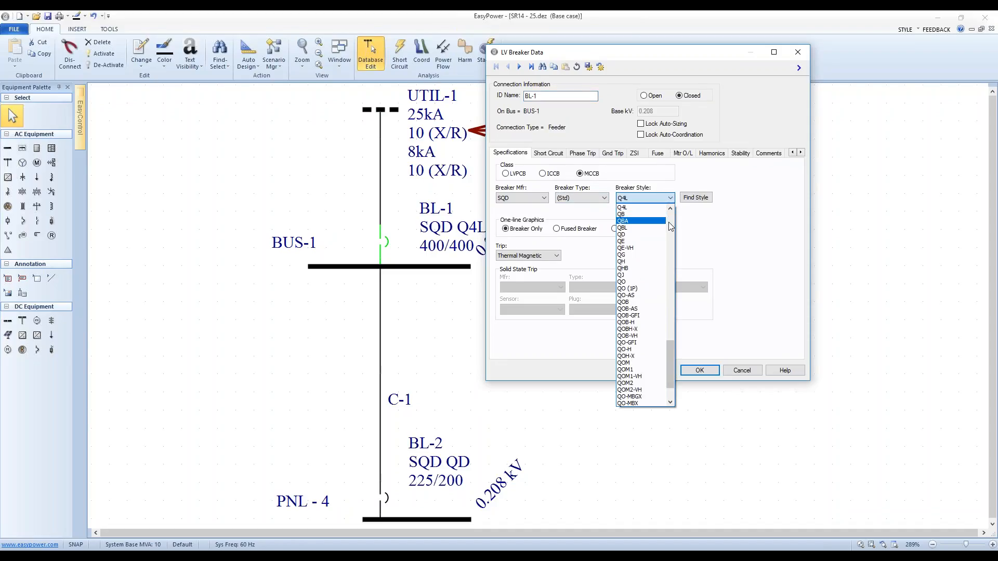
{"action": "left_click", "coordinate": [670, 222]}
{"action": "left_click", "coordinate": [669, 223]}
{"action": "scroll", "coordinate": [668, 222], "scroll_direction": "up", "scroll_amount": 6}
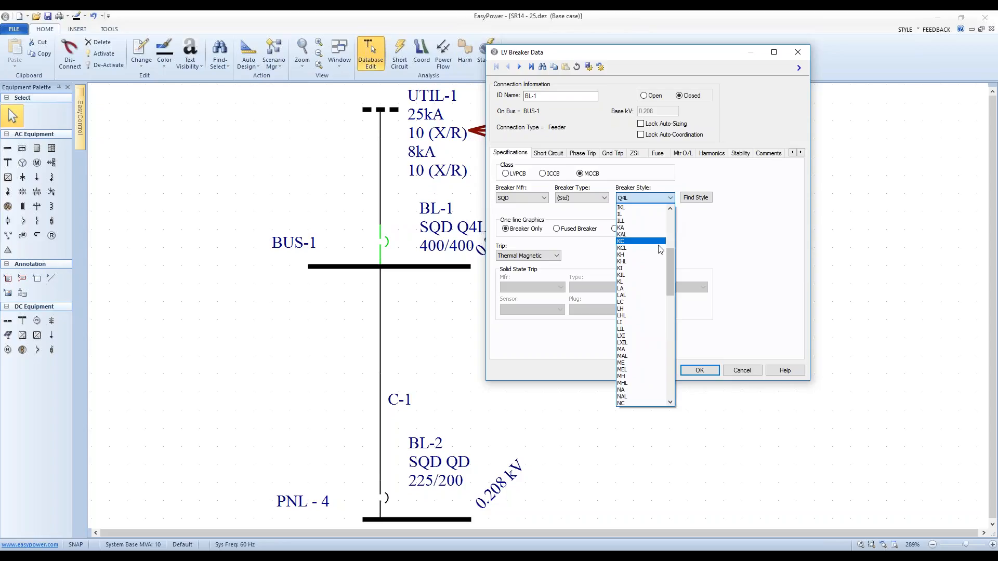
{"action": "left_click", "coordinate": [623, 288]}
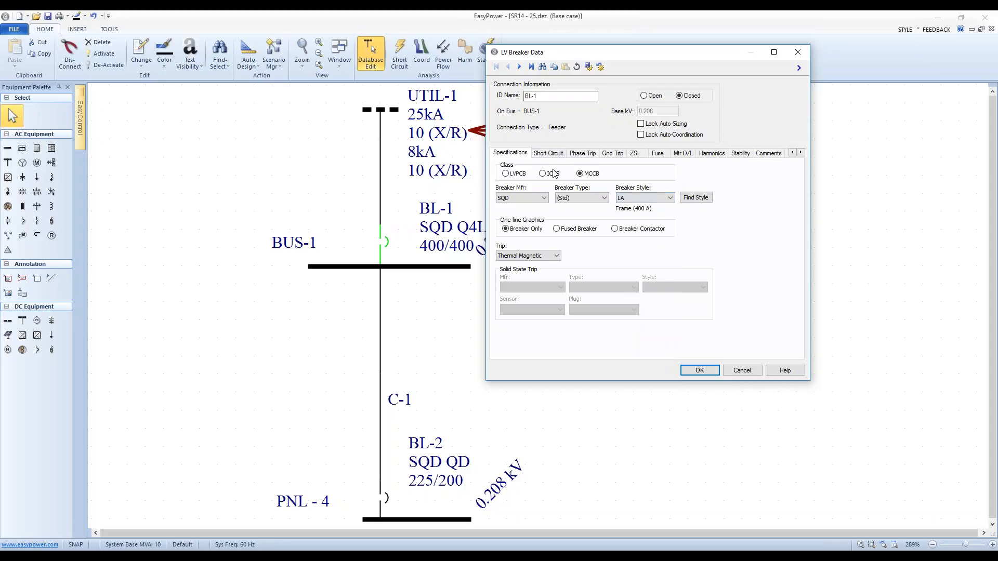
- Set breaker BL-1's short circuit interrupting rating to the SQD LA library value of 42 kA
{"action": "left_click", "coordinate": [549, 153]}
{"action": "double_click", "coordinate": [629, 187]}
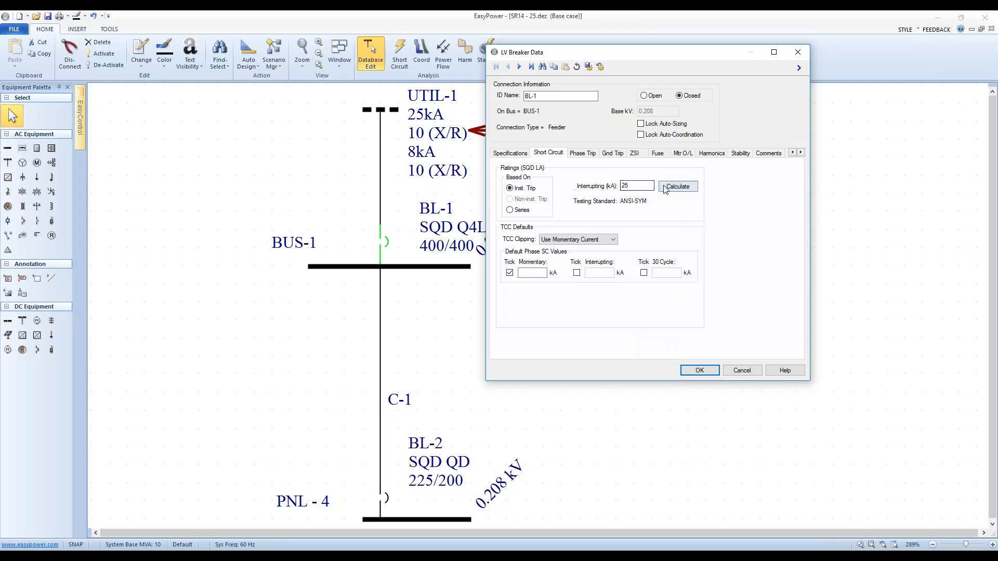
{"action": "type", "text": "42"}
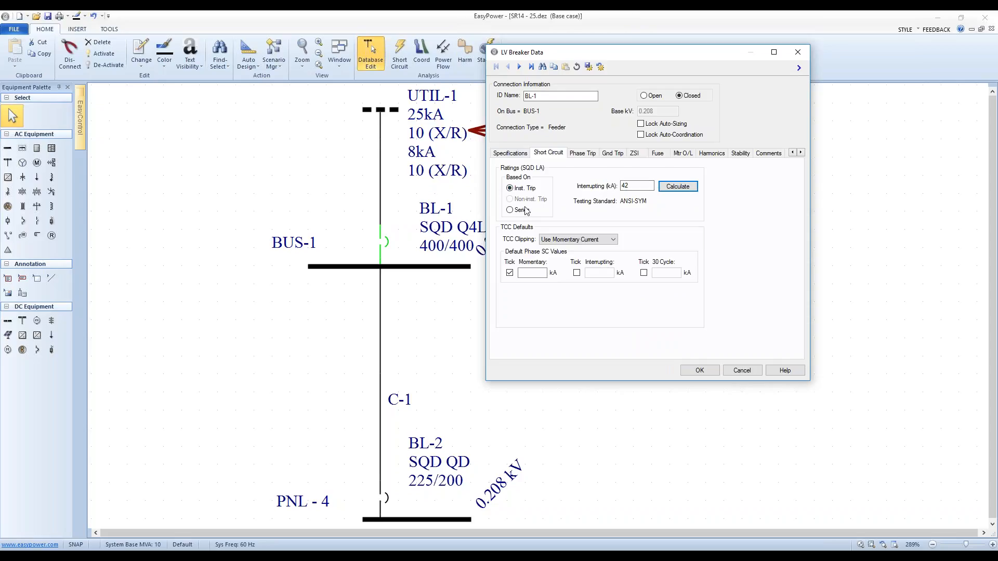
- Choose an instantaneous setting for breaker BL-1's thermal magnetic phase trip and save the breaker data
{"action": "left_click", "coordinate": [579, 156]}
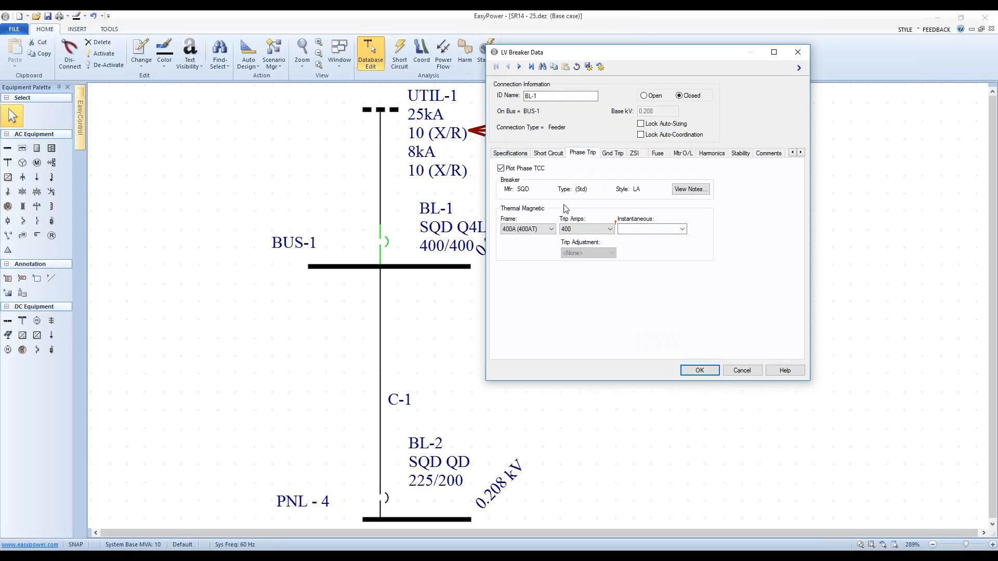
{"action": "left_click", "coordinate": [654, 230]}
{"action": "left_click", "coordinate": [682, 230]}
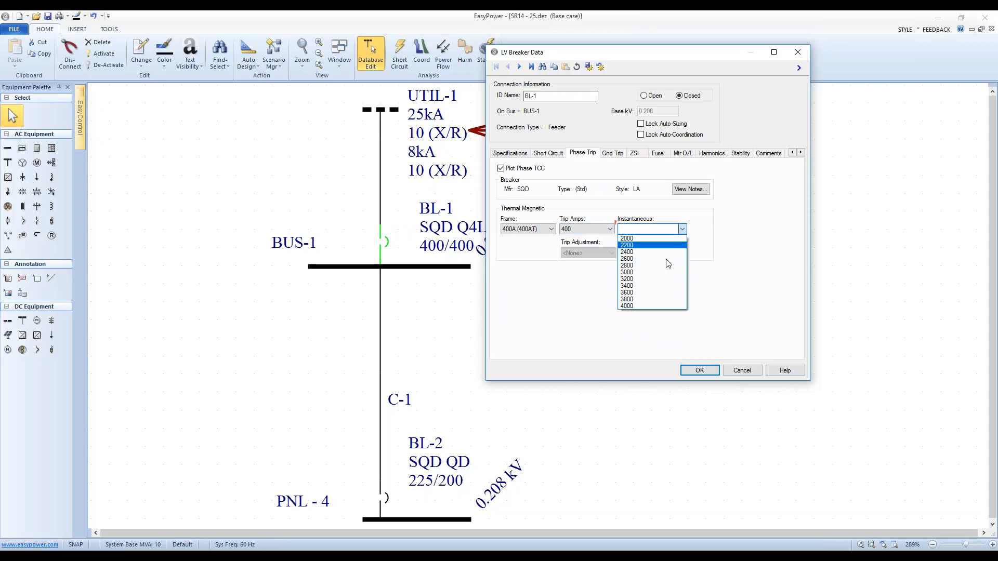
{"action": "left_click", "coordinate": [634, 295]}
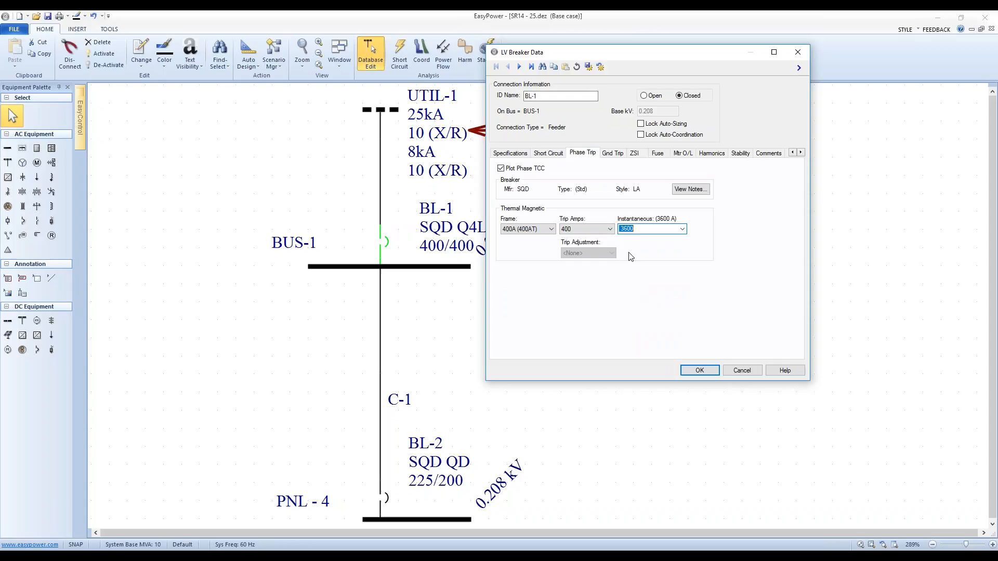
{"action": "left_click", "coordinate": [681, 229]}
{"action": "left_click", "coordinate": [633, 299]}
{"action": "left_click", "coordinate": [692, 368]}
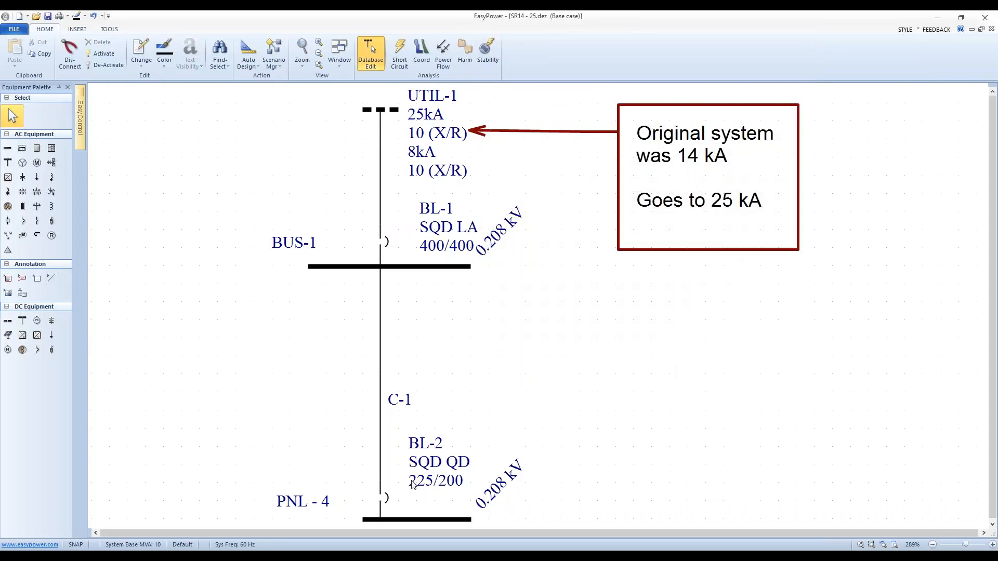
- Base breaker BL-2's short circuit rating on Series, calculate its interrupting rating and save the breaker data
{"action": "double_click", "coordinate": [386, 499]}
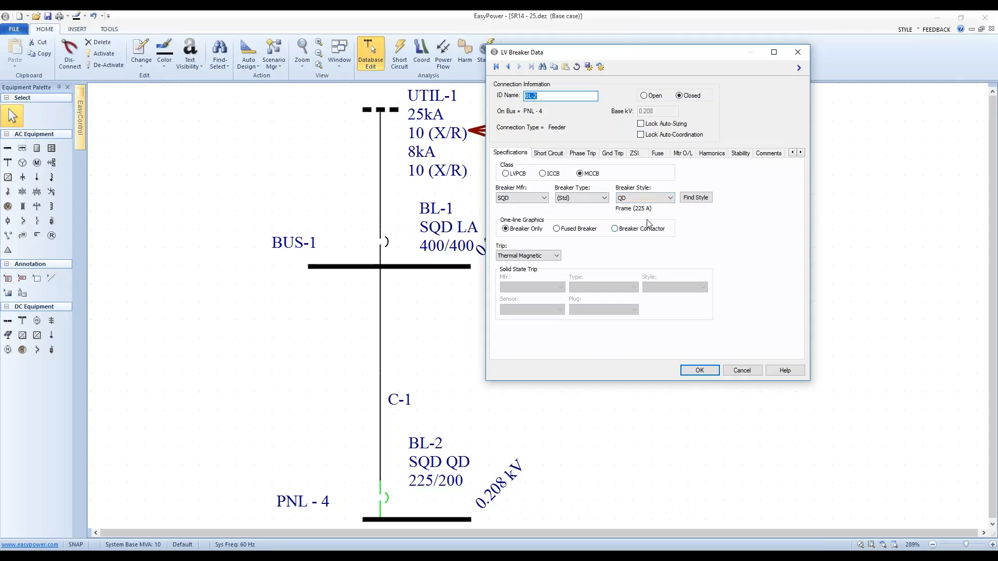
{"action": "left_click", "coordinate": [545, 155]}
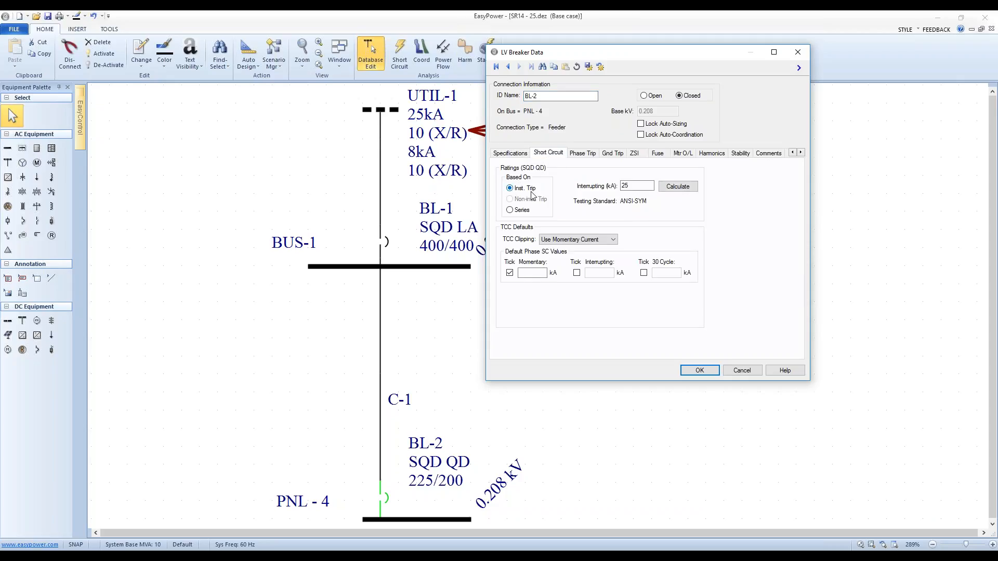
{"action": "left_click", "coordinate": [672, 189]}
{"action": "left_click", "coordinate": [510, 211]}
{"action": "left_click", "coordinate": [676, 187]}
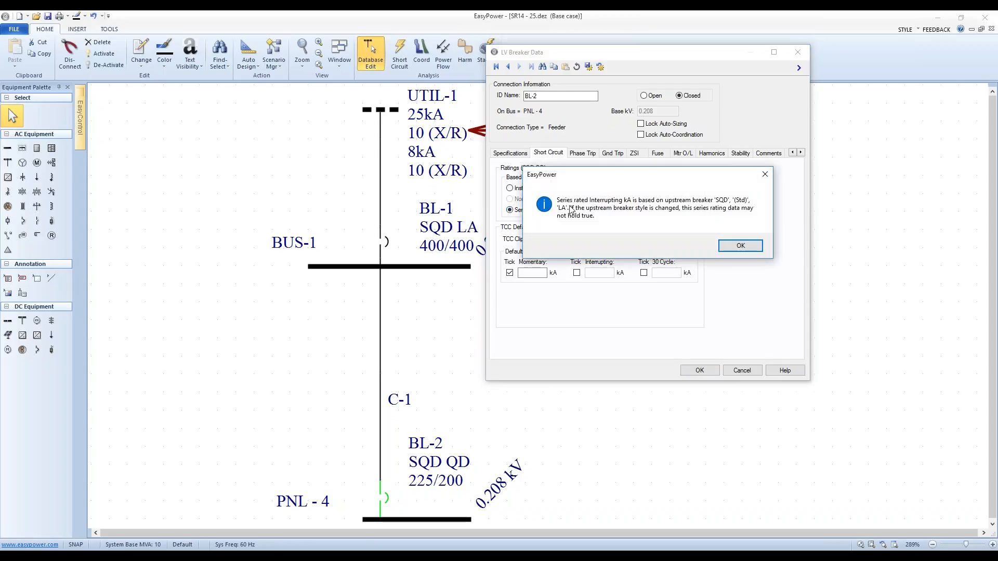
{"action": "left_click_drag", "start_coordinate": [568, 178], "coordinate": [624, 271]}
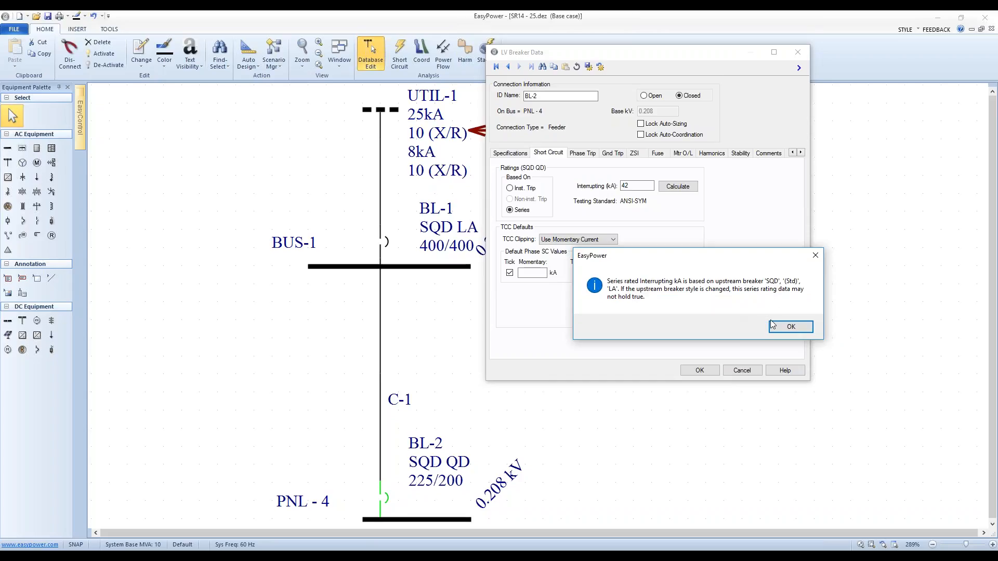
{"action": "left_click", "coordinate": [789, 327]}
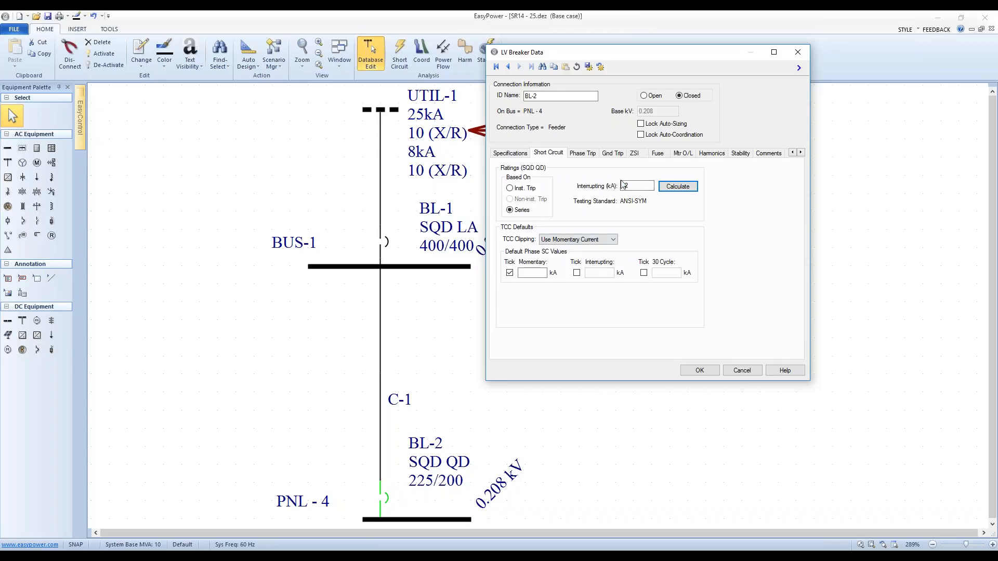
{"action": "left_click", "coordinate": [699, 370]}
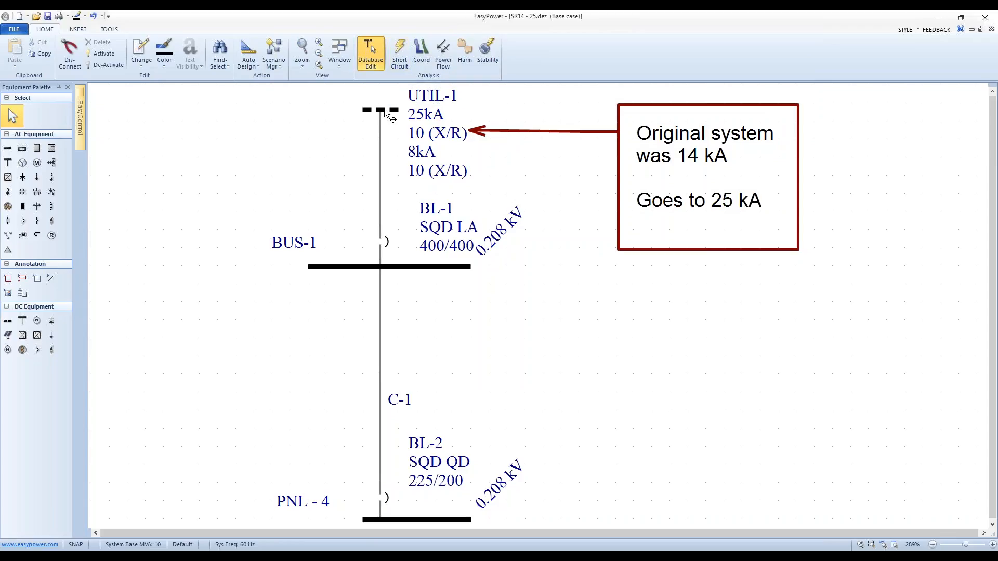
- Check the voltage and short circuit data of utility UTIL-1 and return to the one-line
{"action": "mouse_move", "coordinate": [385, 109]}
{"action": "left_click", "coordinate": [380, 109]}
{"action": "double_click", "coordinate": [380, 108]}
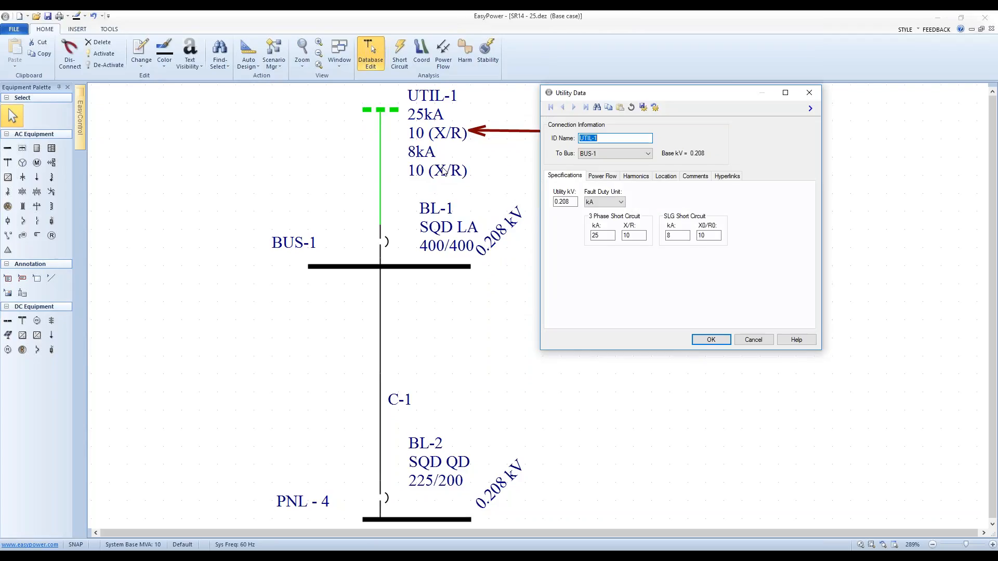
{"action": "left_click", "coordinate": [711, 340]}
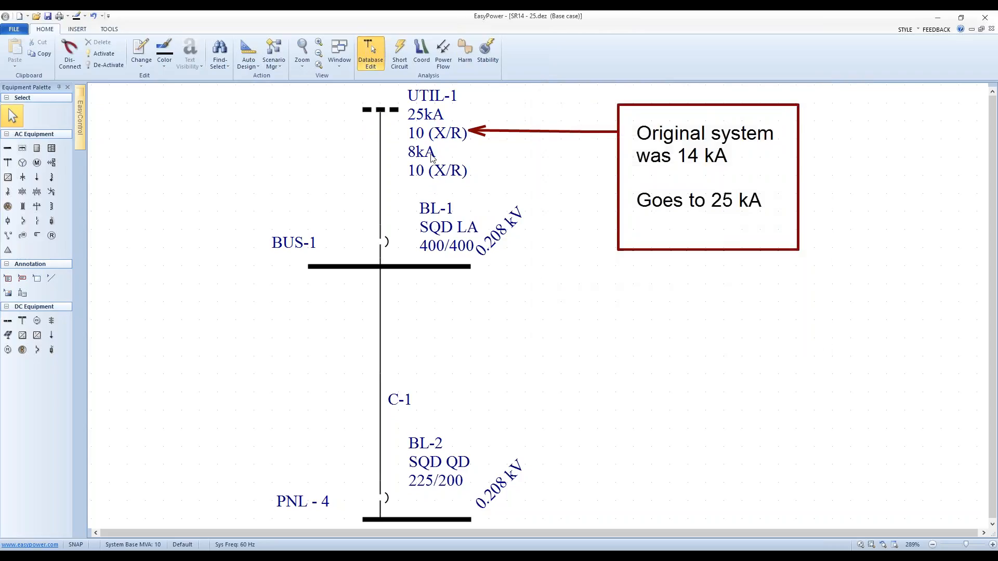
- Run a short circuit analysis on all buses with equipment duties shown and open the Equipment Duty Report
{"action": "left_click", "coordinate": [399, 52]}
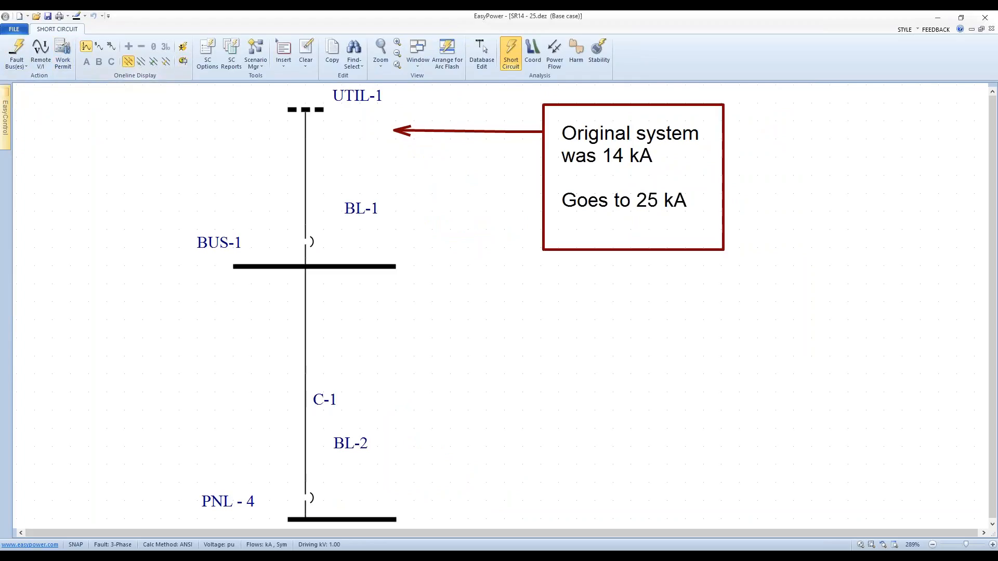
{"action": "left_click", "coordinate": [19, 52]}
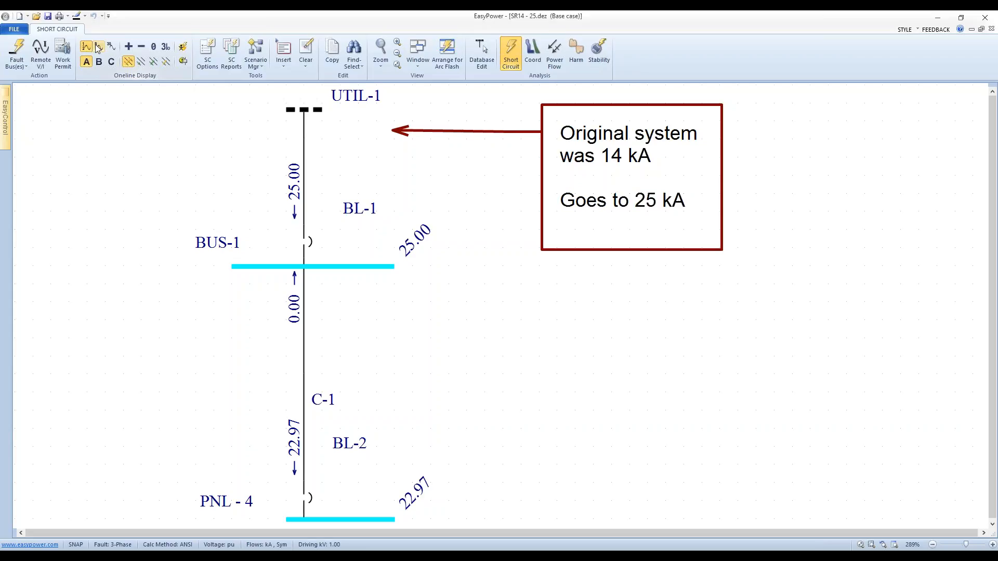
{"action": "left_click", "coordinate": [182, 62]}
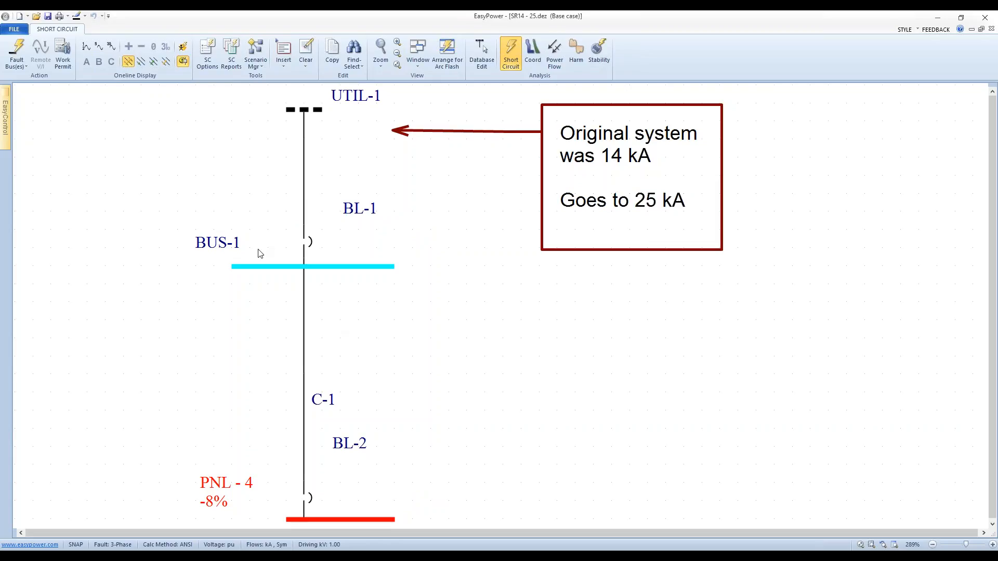
{"action": "left_click", "coordinate": [418, 52]}
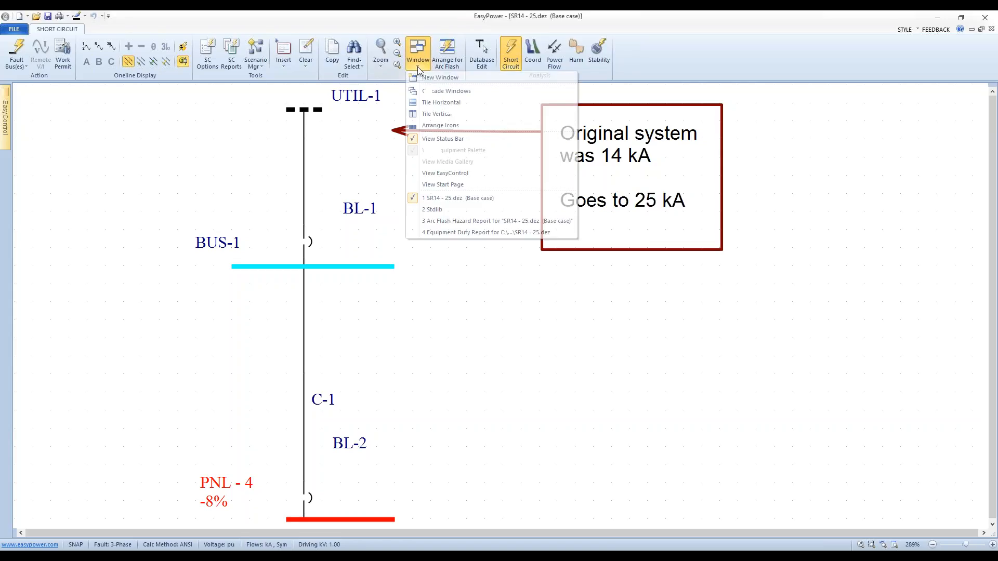
{"action": "left_click", "coordinate": [435, 233]}
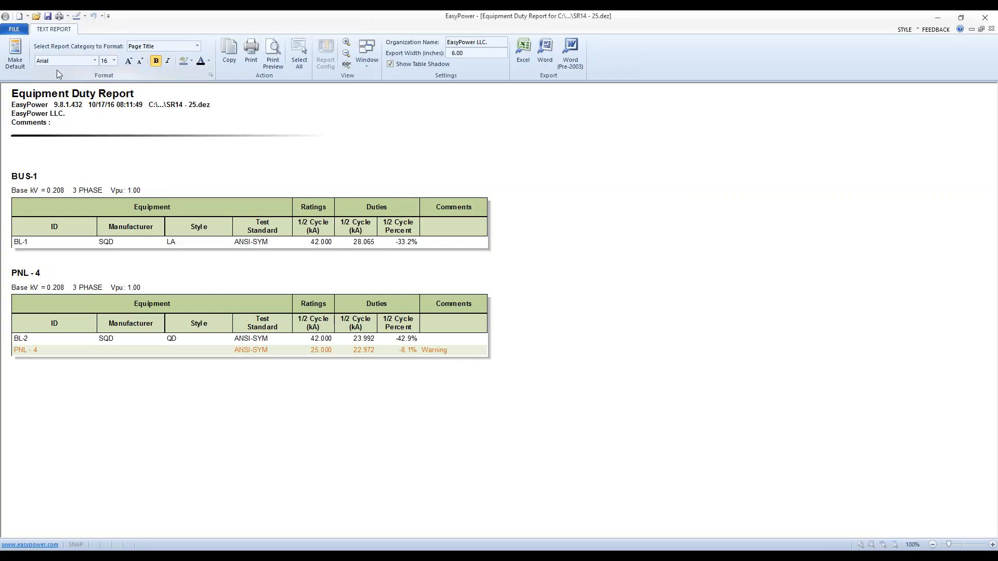
- Close the duty report and check breaker BL-1's specifications in the SECOND EXAMPLE.dez one-line
{"action": "left_click", "coordinate": [14, 29]}
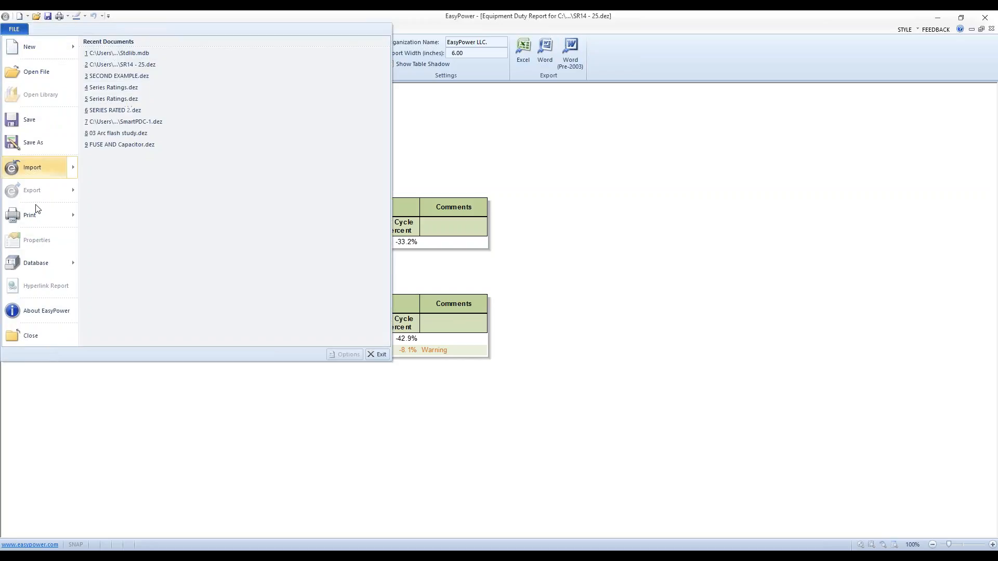
{"action": "left_click", "coordinate": [29, 333]}
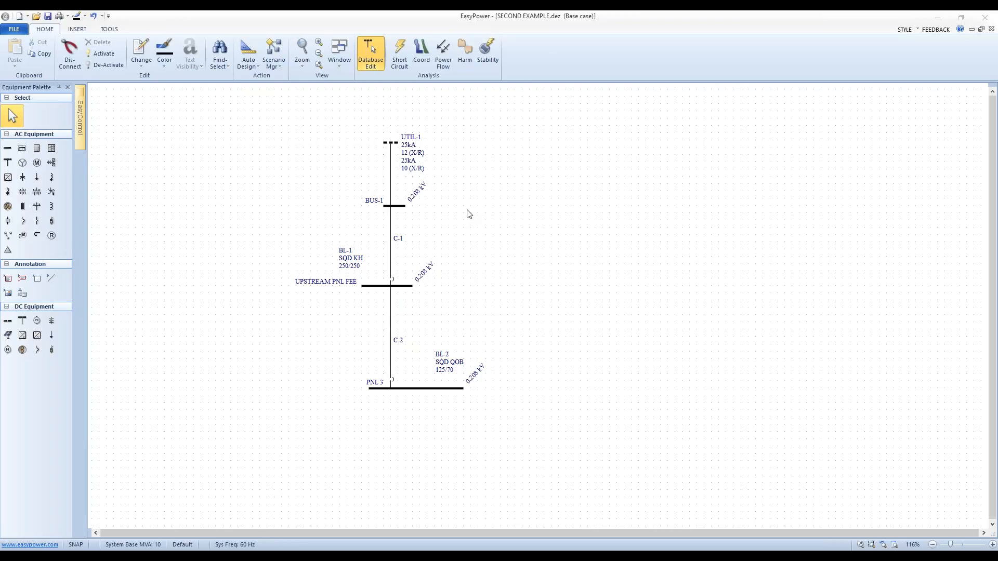
{"action": "left_click_drag", "start_coordinate": [467, 210], "coordinate": [462, 220]}
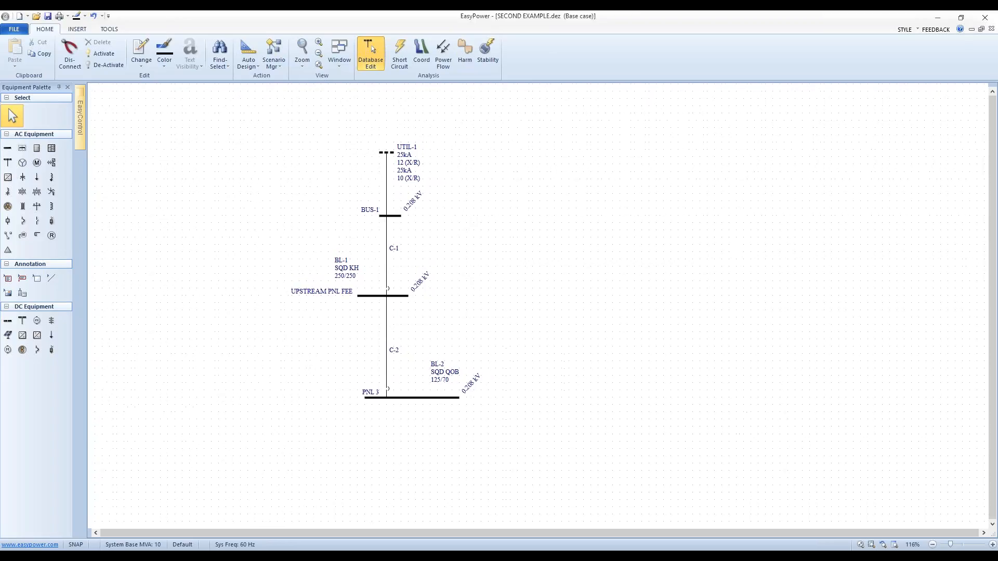
{"action": "scroll", "coordinate": [463, 233], "scroll_direction": "up", "scroll_amount": 1}
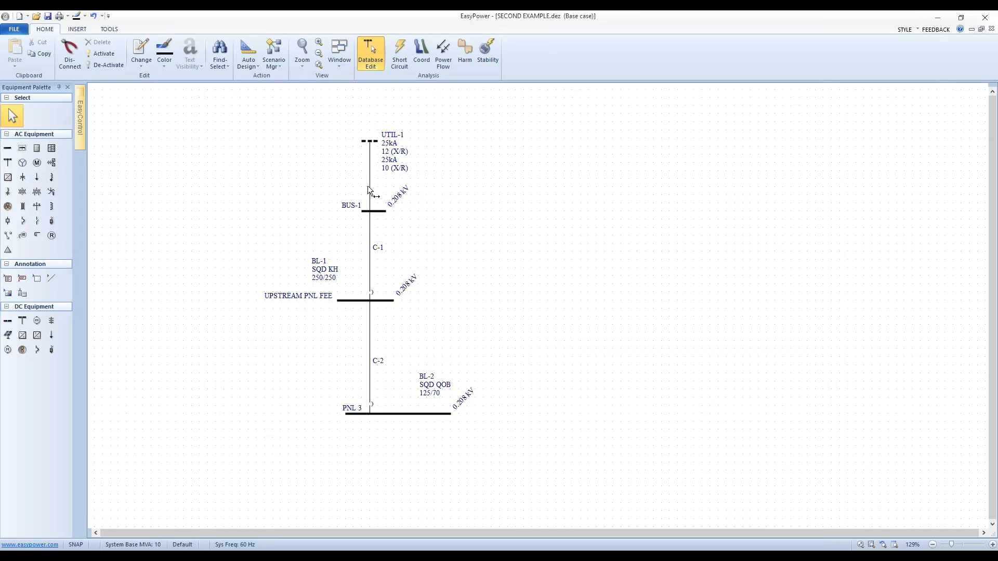
{"action": "double_click", "coordinate": [370, 293]}
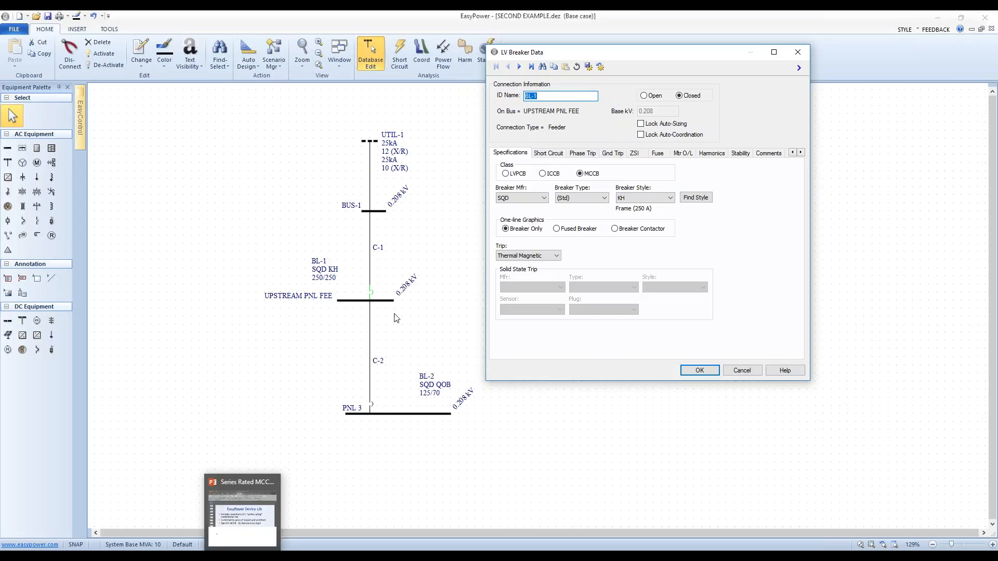
{"action": "left_click", "coordinate": [710, 375]}
- Look up the SQD (Std) KH breaker in the Stdlib library and review its series rated downstream devices
{"action": "left_click", "coordinate": [341, 61]}
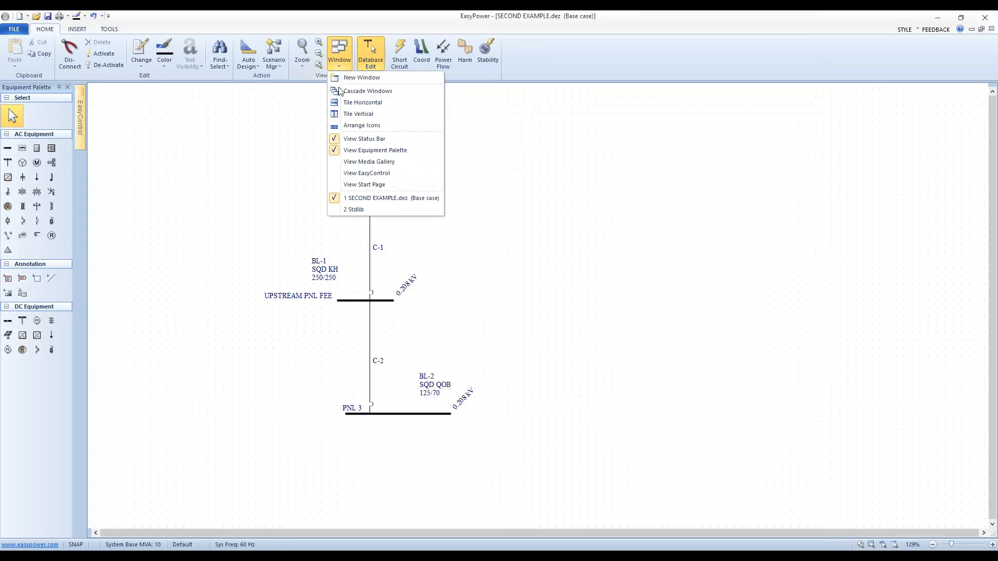
{"action": "left_click", "coordinate": [359, 209]}
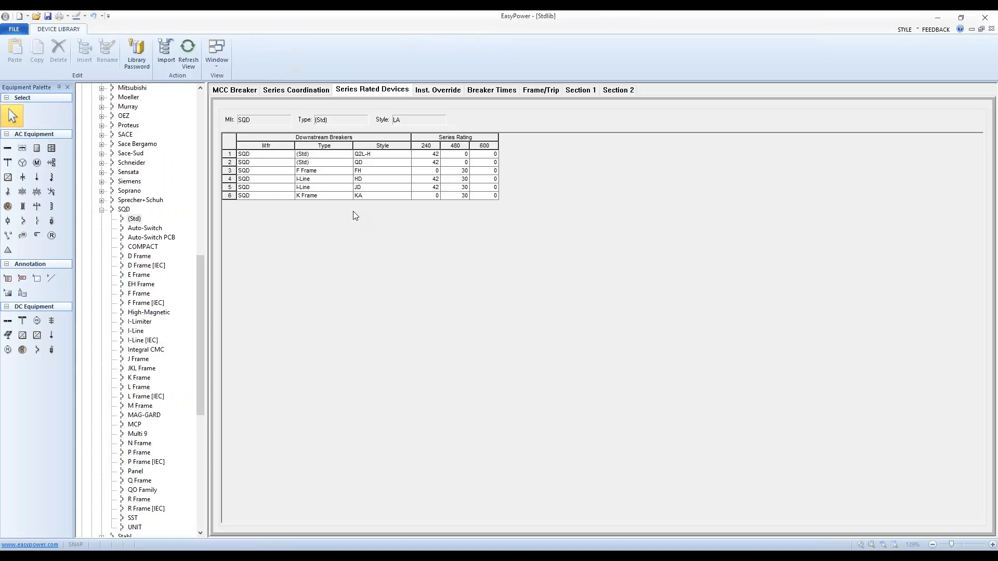
{"action": "left_click", "coordinate": [124, 219]}
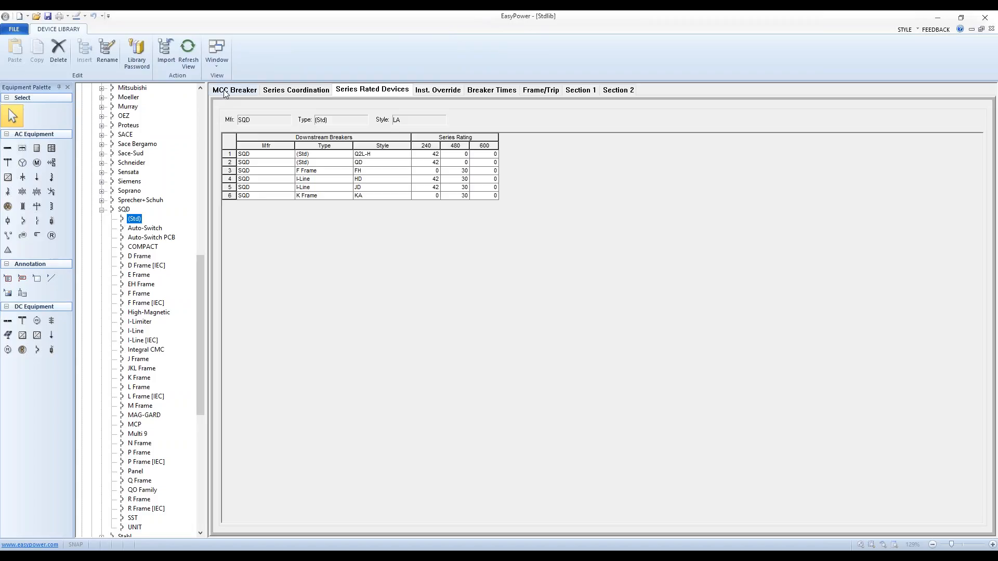
{"action": "left_click", "coordinate": [225, 91]}
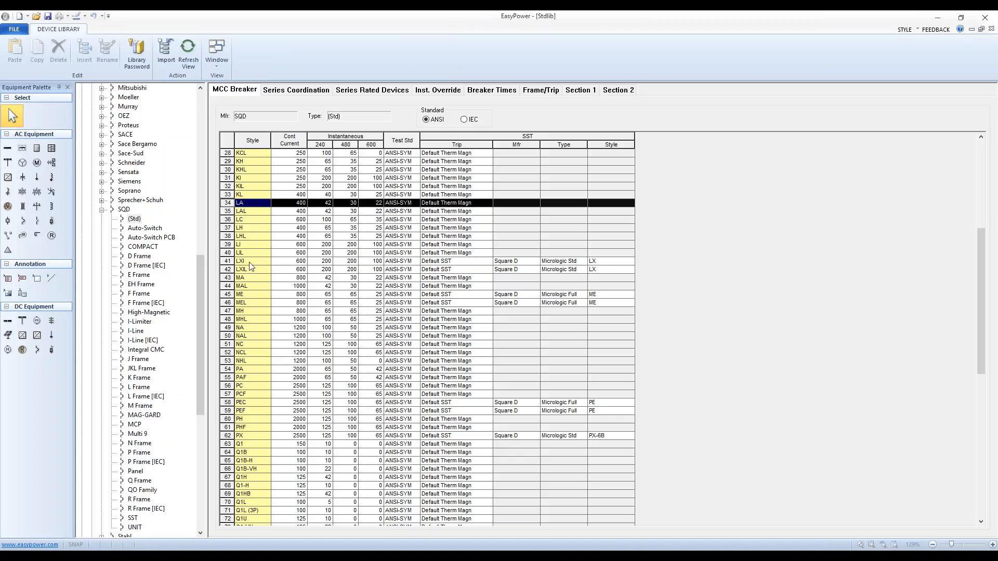
{"action": "left_click", "coordinate": [237, 161]}
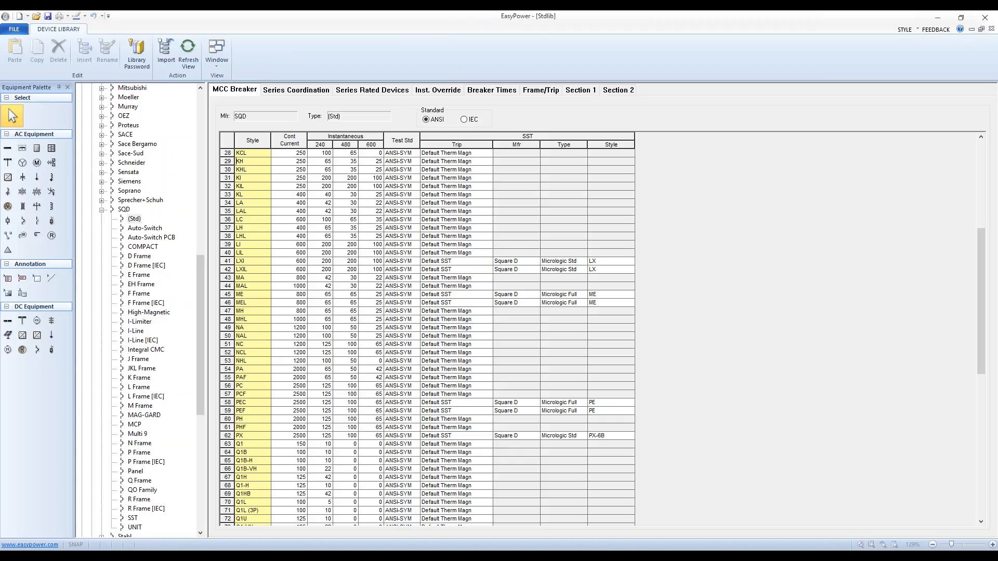
{"action": "left_click", "coordinate": [229, 162]}
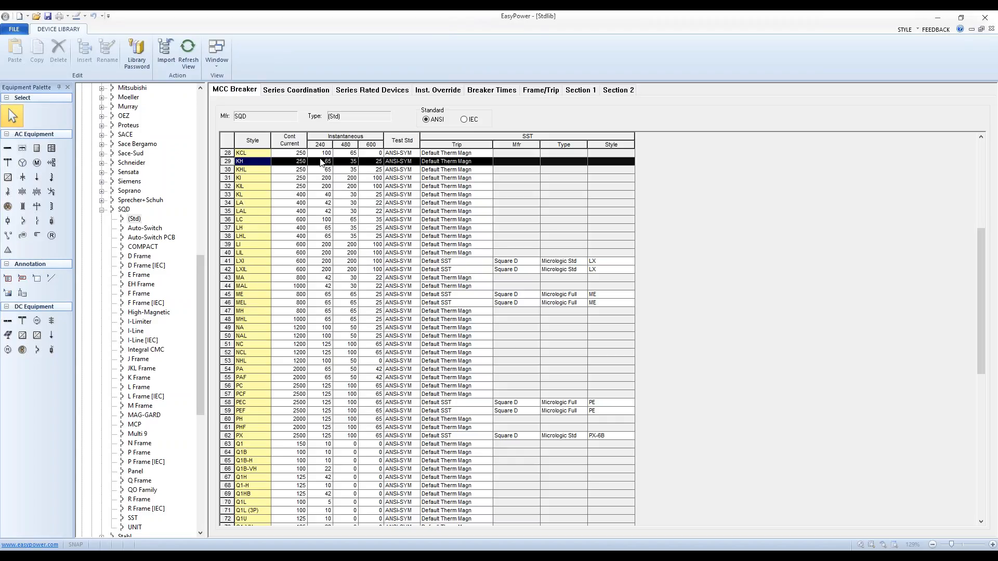
{"action": "left_click", "coordinate": [379, 91]}
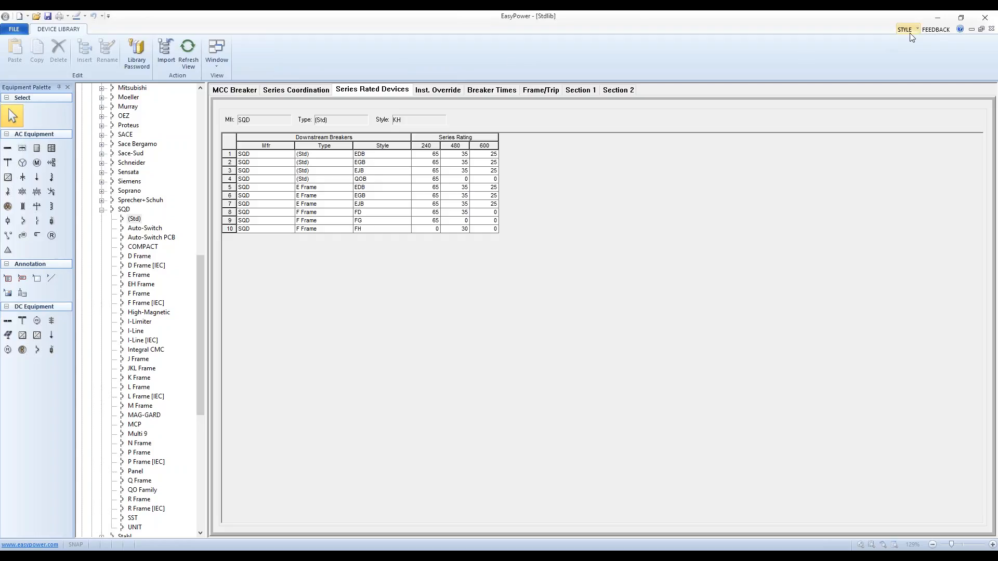
- Return to the SECOND EXAMPLE.dez one-line and check breaker BL-1's short circuit interrupting rating
{"action": "left_click", "coordinate": [971, 30]}
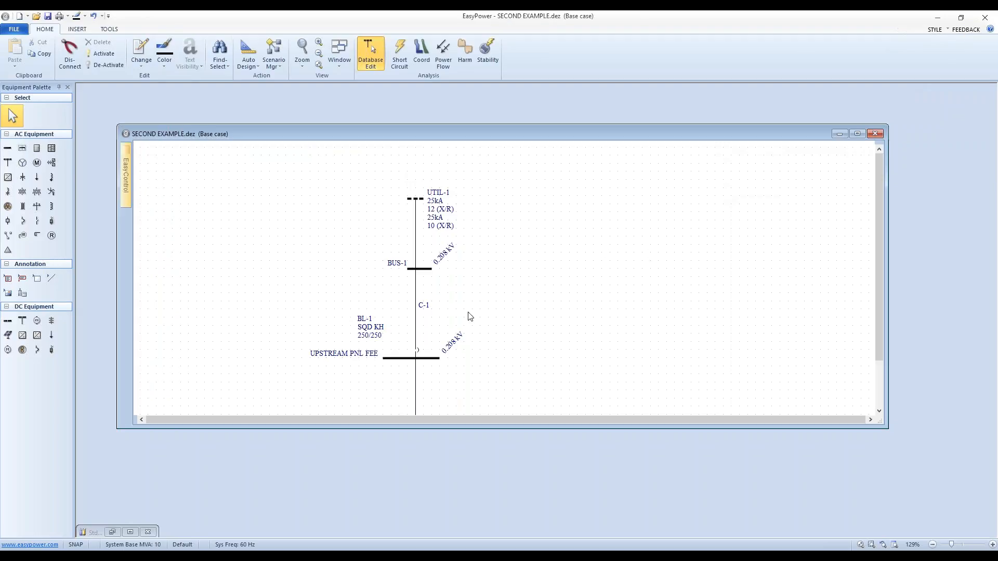
{"action": "left_click", "coordinate": [858, 134]}
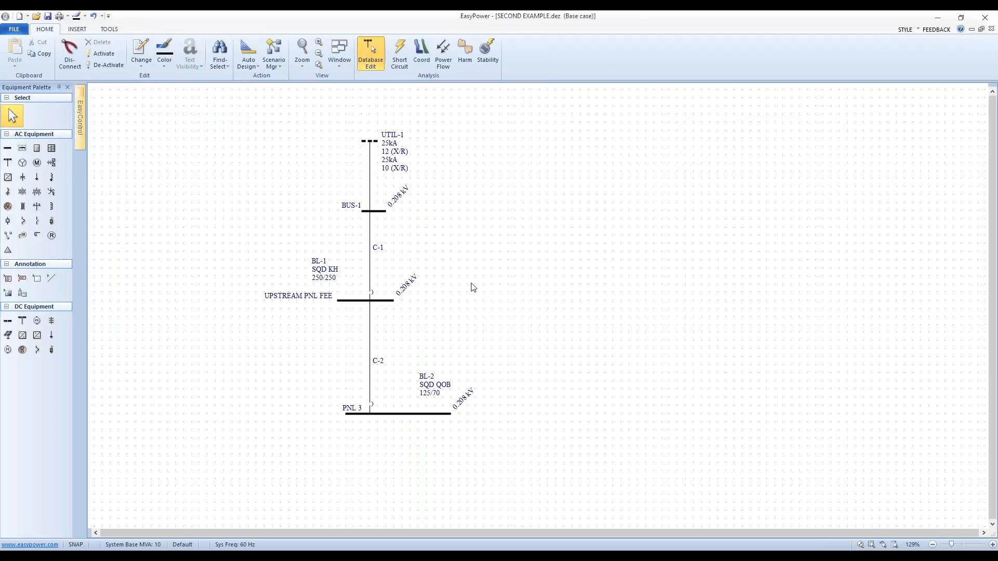
{"action": "double_click", "coordinate": [370, 291]}
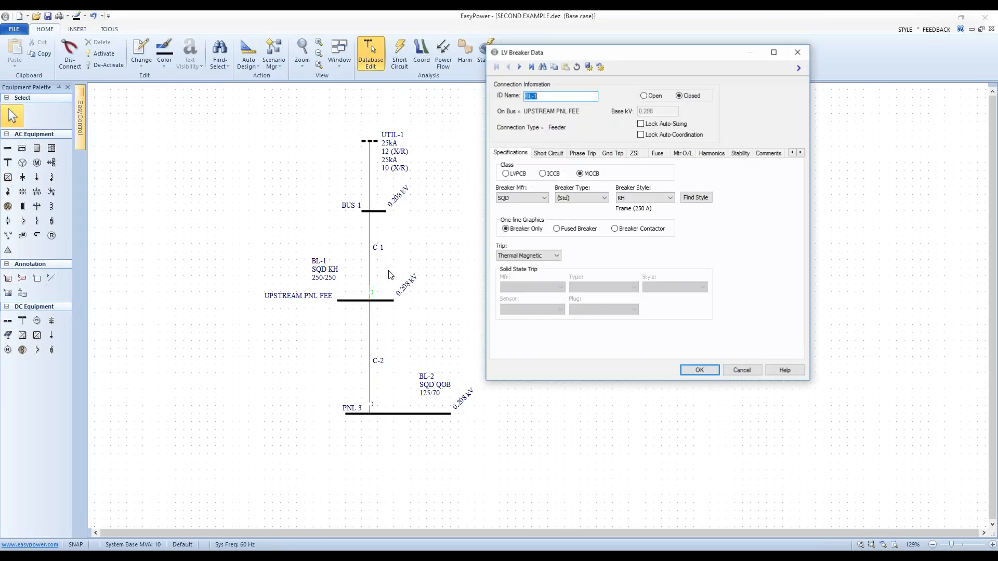
{"action": "left_click", "coordinate": [548, 153]}
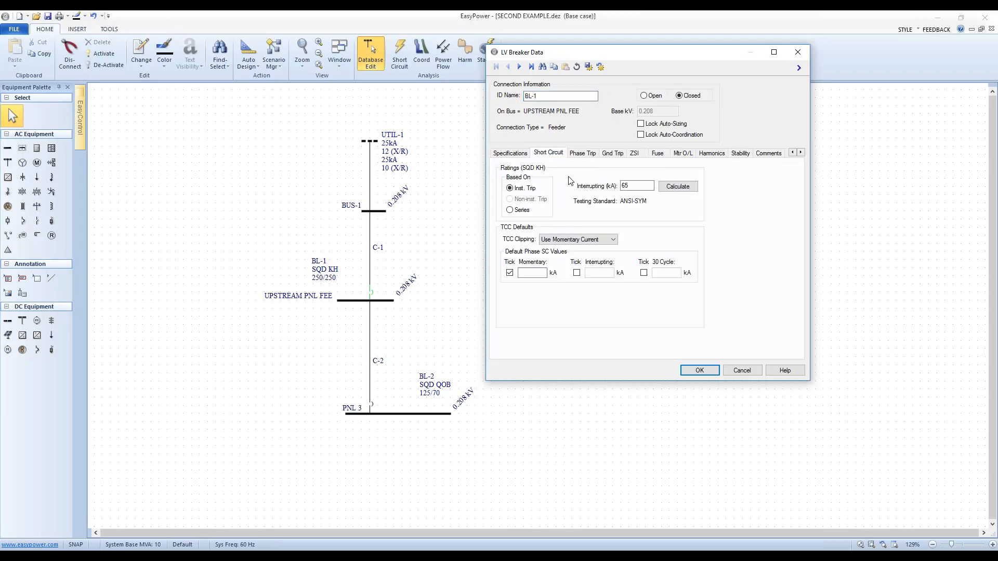
- Calculate breaker BL-1's interrupting rating based on instantaneous trip, check its phase trip settings, and accept the breaker data
{"action": "left_click", "coordinate": [677, 186]}
{"action": "left_click", "coordinate": [583, 155]}
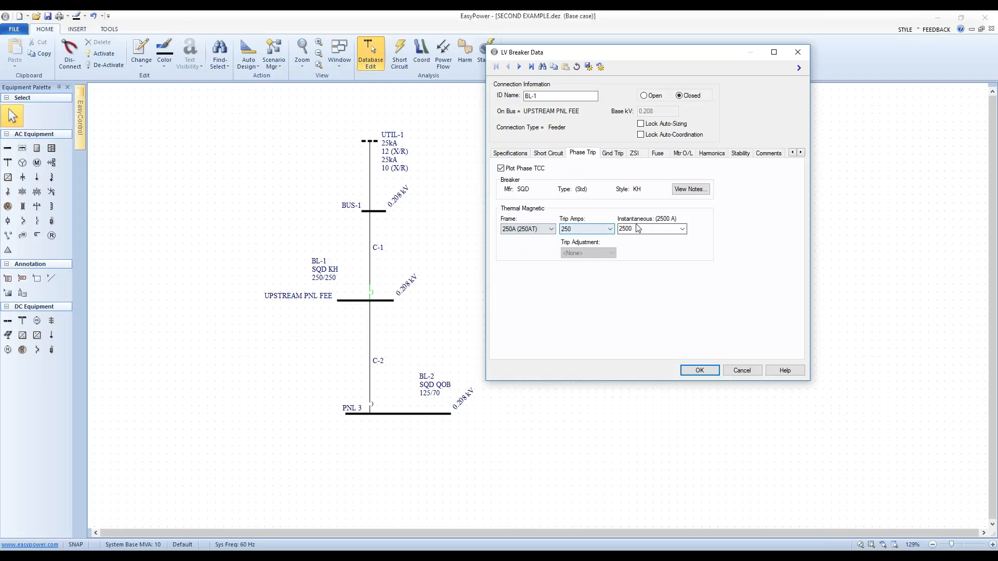
{"action": "left_click", "coordinate": [686, 369]}
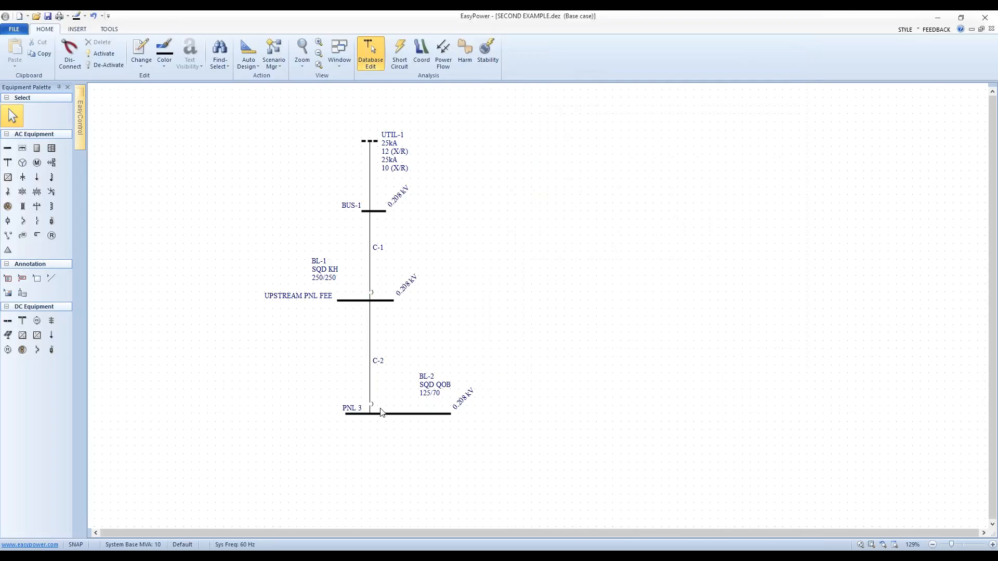
- Base breaker BL-2's short circuit rating on the series combination, calculate its interrupting rating, and accept the breaker data
{"action": "double_click", "coordinate": [370, 404]}
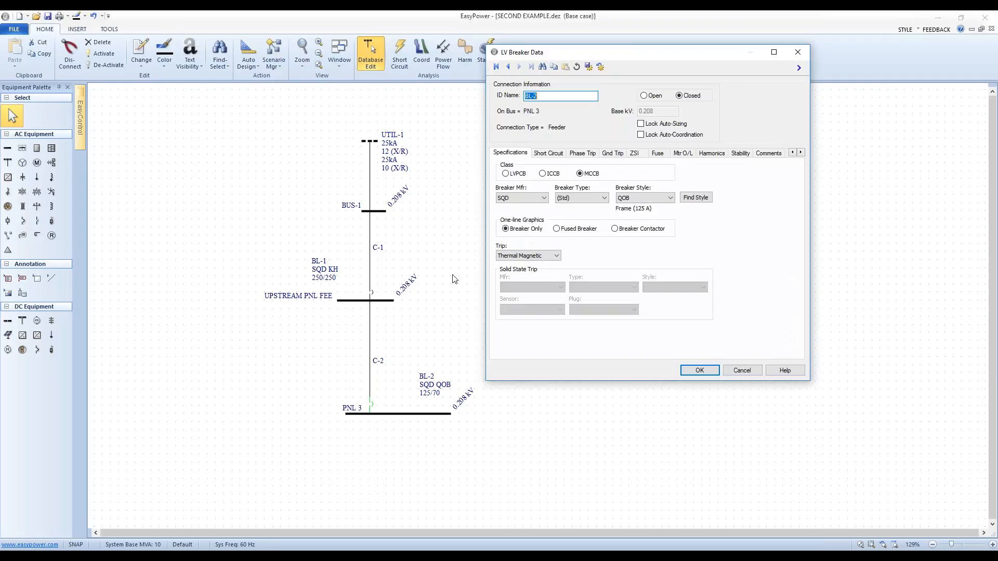
{"action": "left_click", "coordinate": [548, 153]}
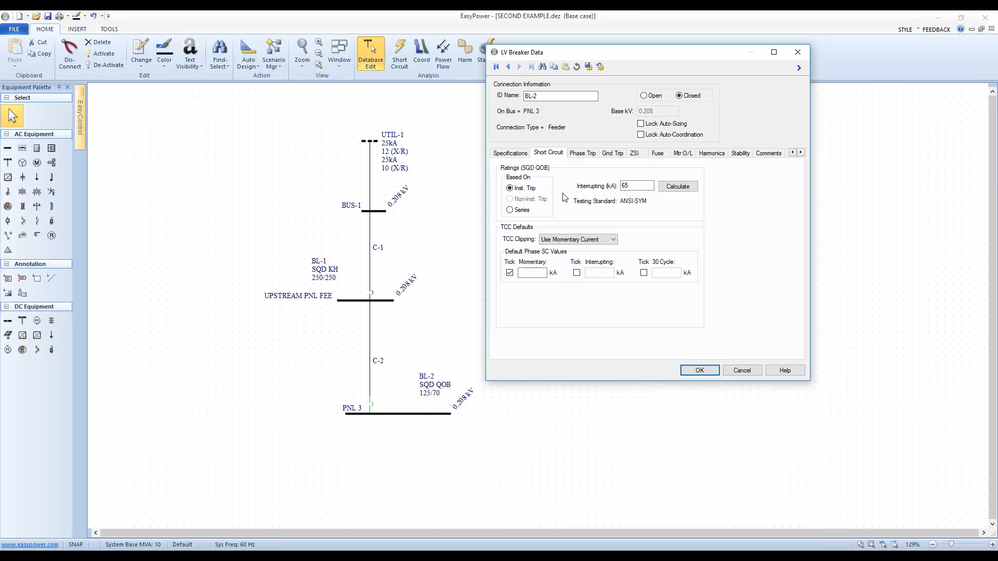
{"action": "left_click", "coordinate": [665, 188]}
{"action": "left_click", "coordinate": [509, 209]}
{"action": "left_click", "coordinate": [678, 186]}
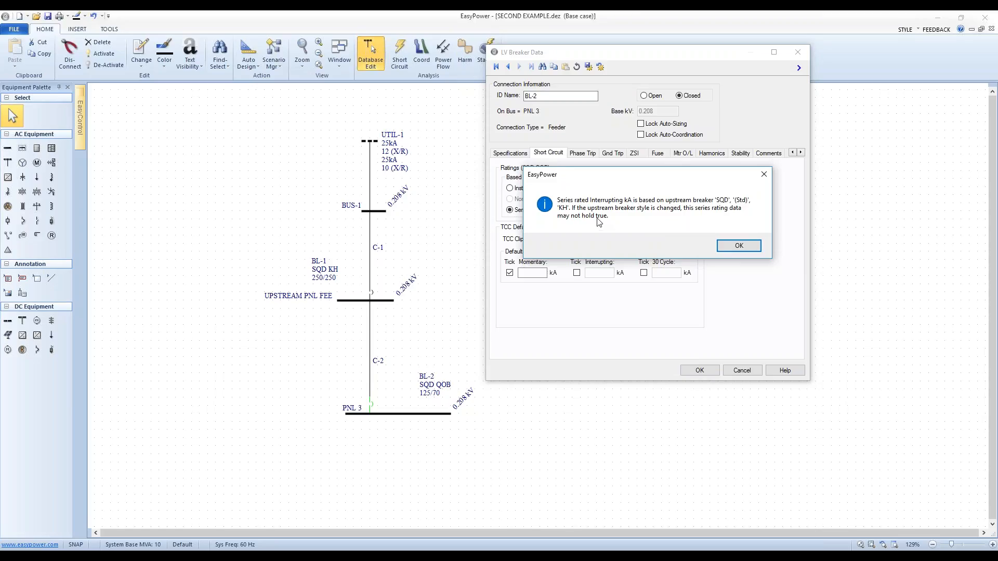
{"action": "left_click", "coordinate": [739, 246]}
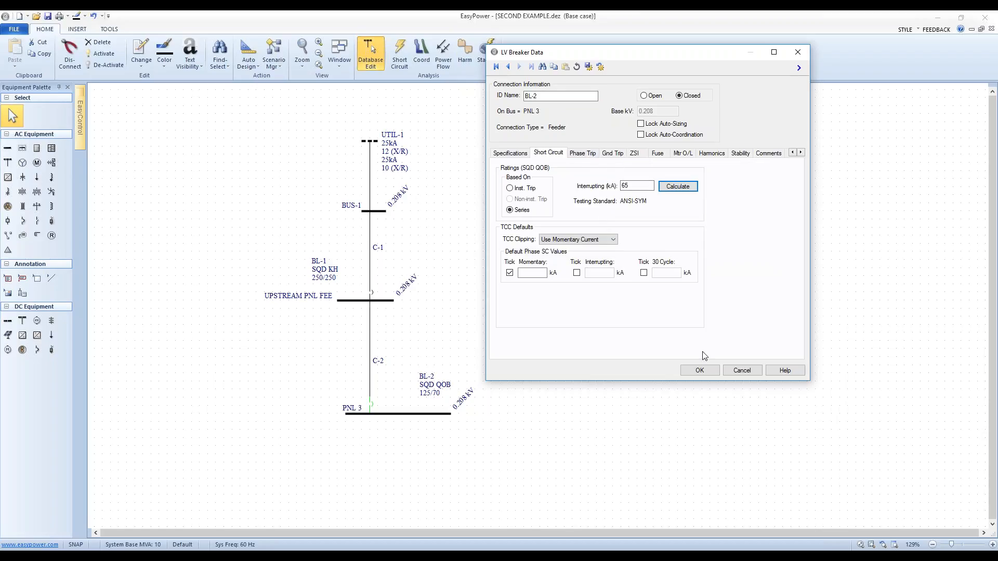
{"action": "left_click", "coordinate": [703, 370]}
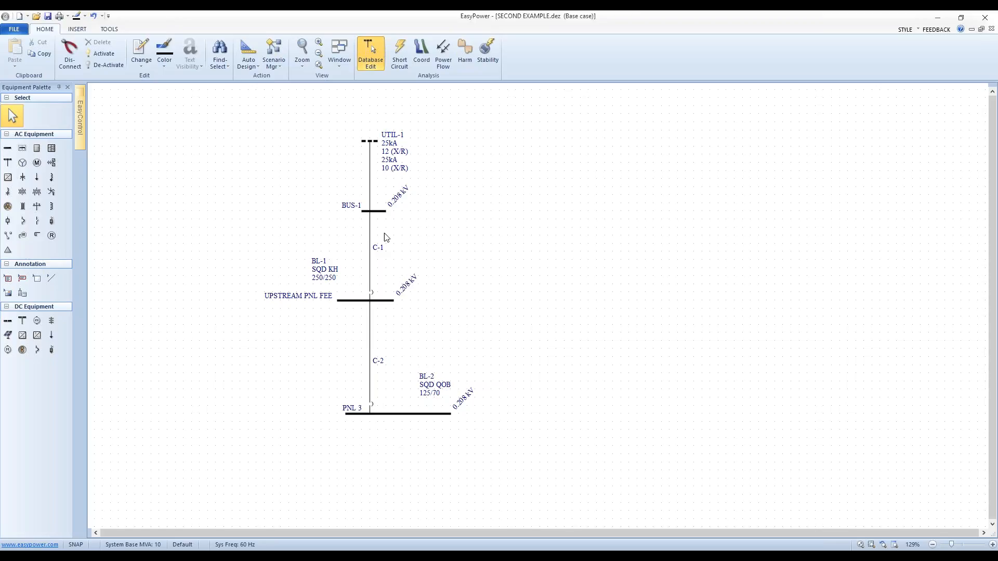
- Fault all buses in a short circuit analysis with equipment duties enabled and open the Equipment Duty Report for SECOND EXAMPLE.dez
{"action": "left_click", "coordinate": [400, 52]}
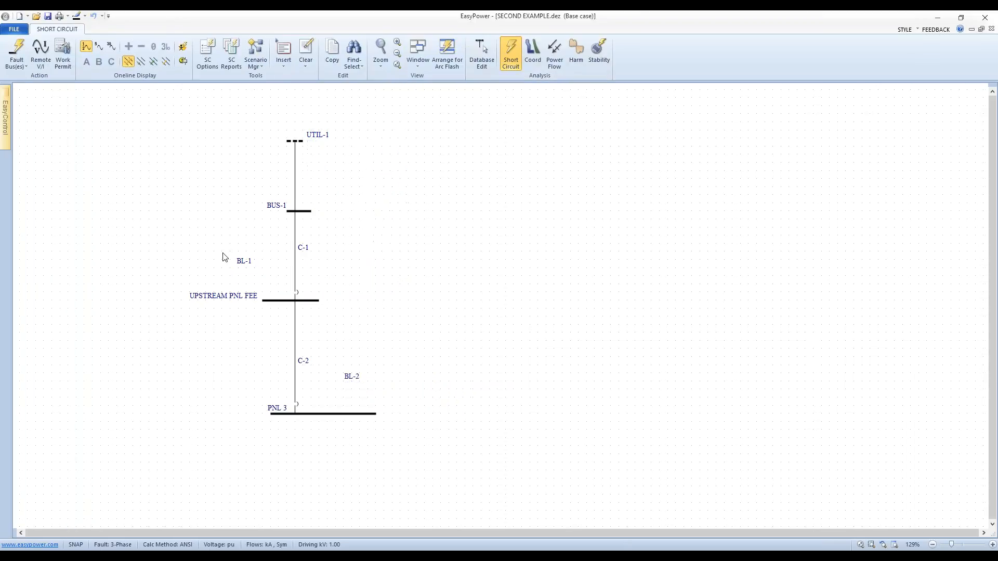
{"action": "left_click", "coordinate": [17, 52]}
{"action": "left_click", "coordinate": [36, 88]}
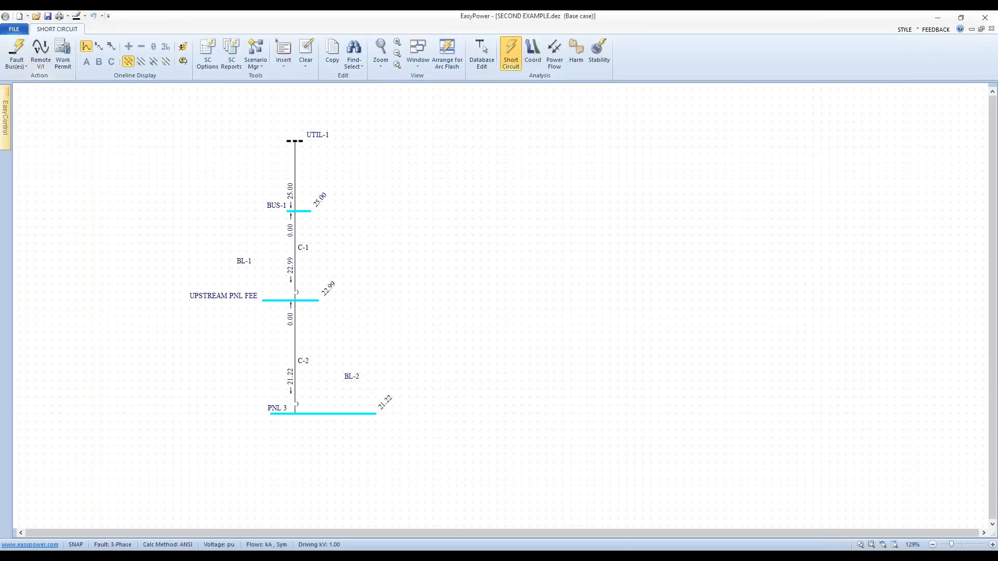
{"action": "left_click", "coordinate": [86, 61]}
{"action": "left_click", "coordinate": [183, 60]}
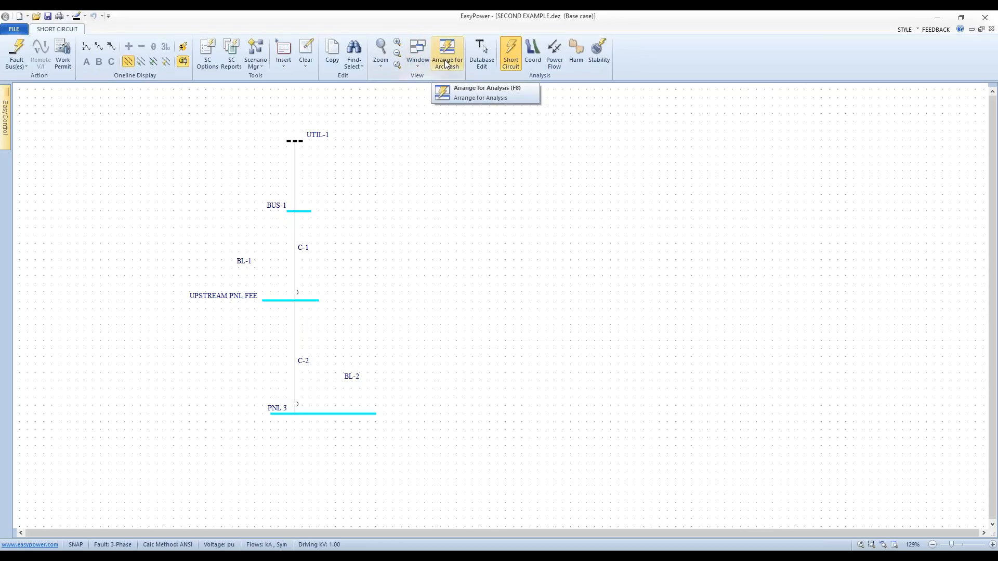
{"action": "left_click", "coordinate": [414, 62]}
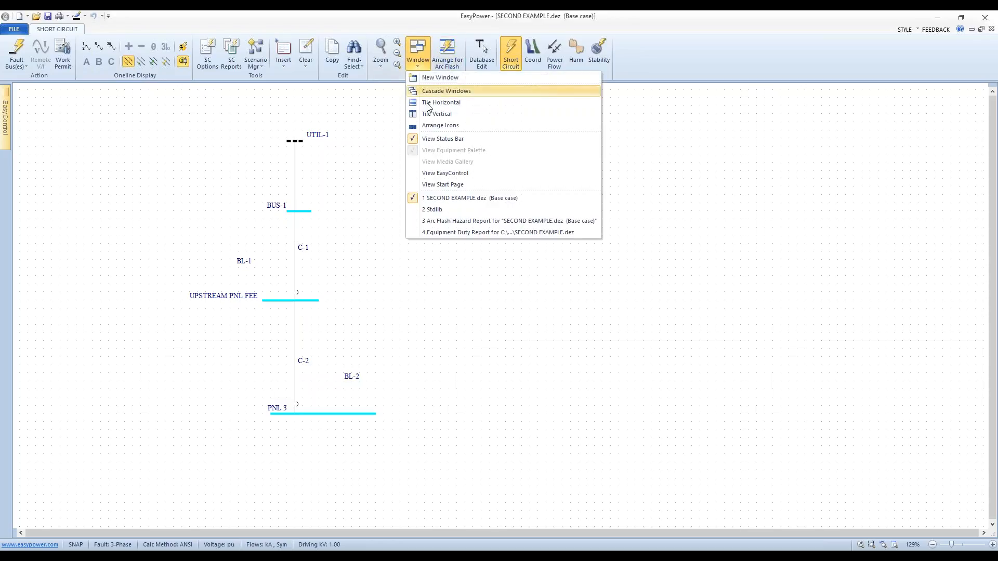
{"action": "left_click", "coordinate": [455, 233]}
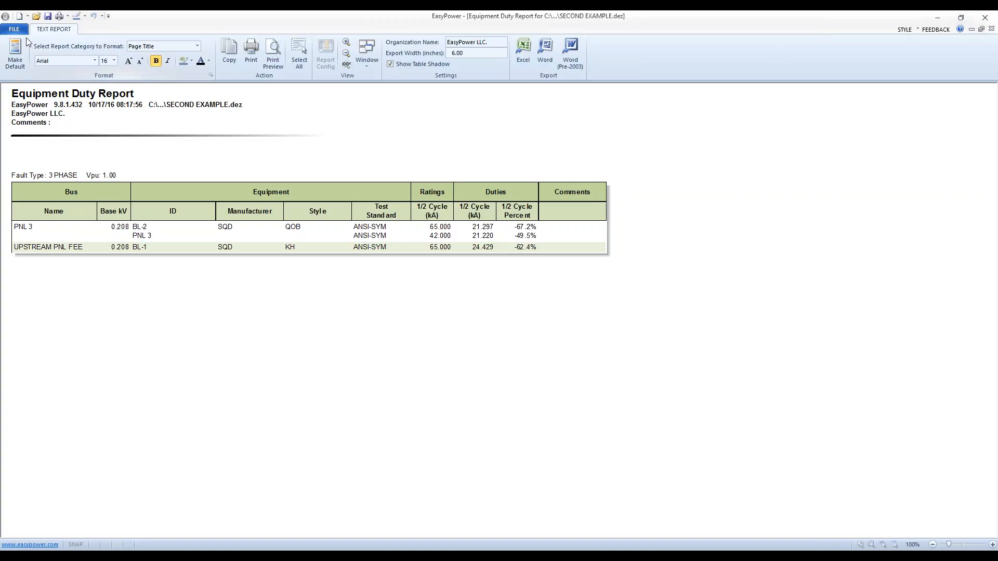
- Return from the duty report to database editing, saving the temporary changes, and check breaker BL-2's specifications
{"action": "left_click", "coordinate": [14, 29]}
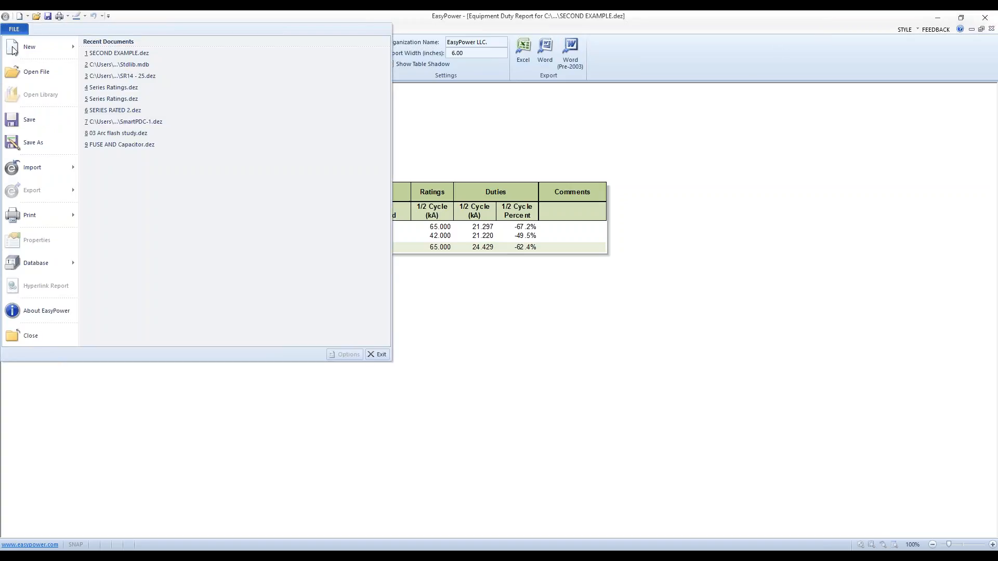
{"action": "left_click", "coordinate": [14, 337]}
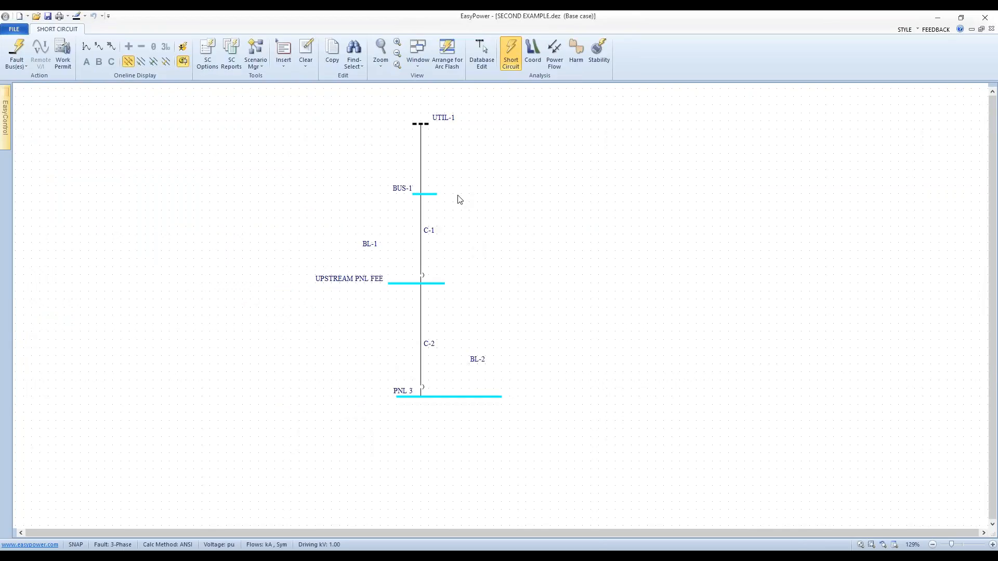
{"action": "left_click", "coordinate": [482, 57]}
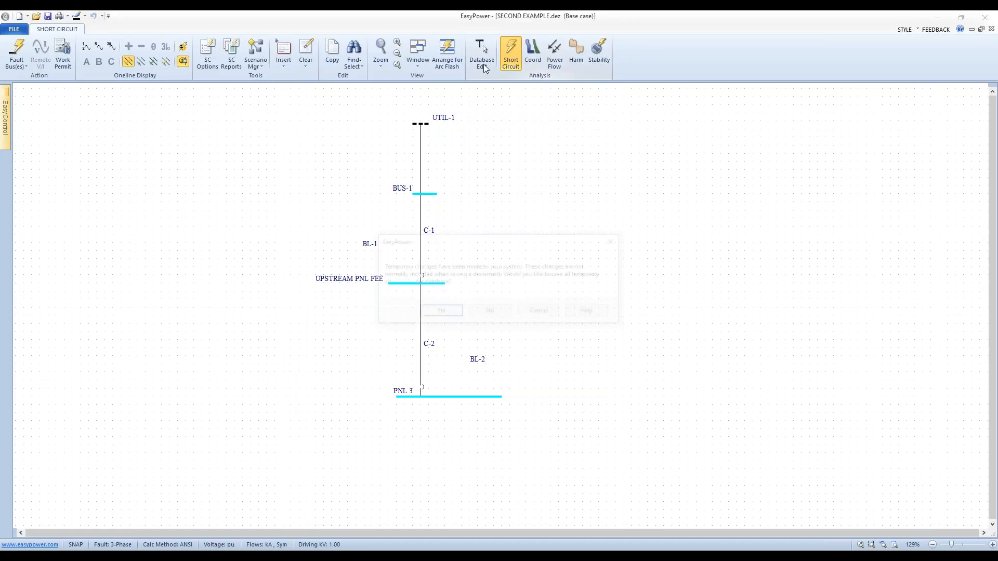
{"action": "left_click", "coordinate": [446, 311]}
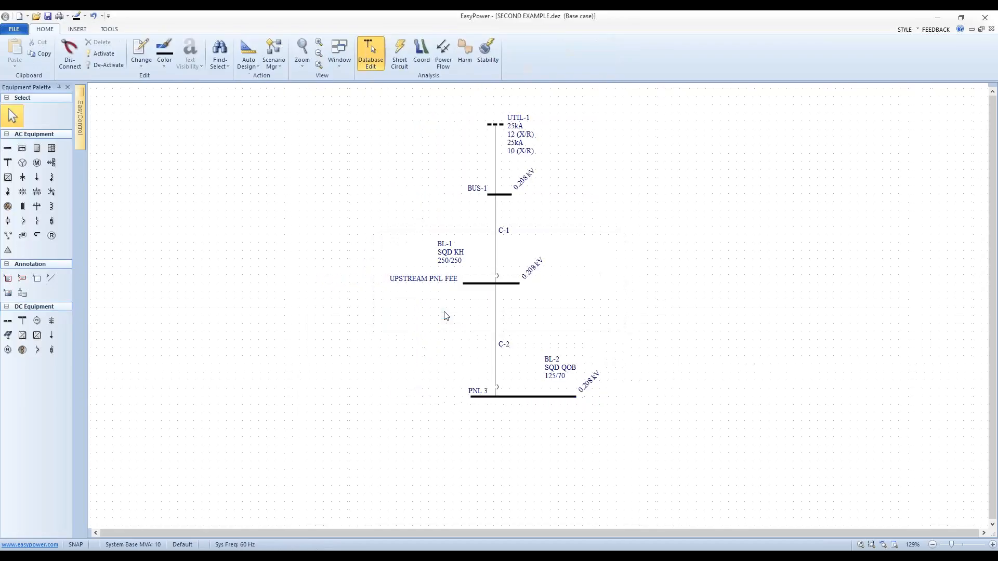
{"action": "double_click", "coordinate": [496, 388]}
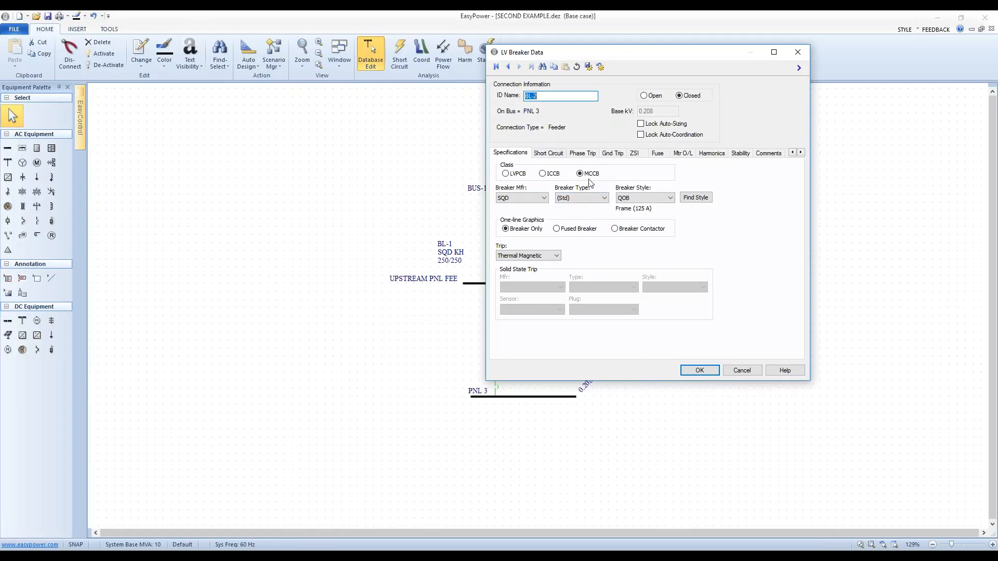
{"action": "left_click", "coordinate": [703, 371]}
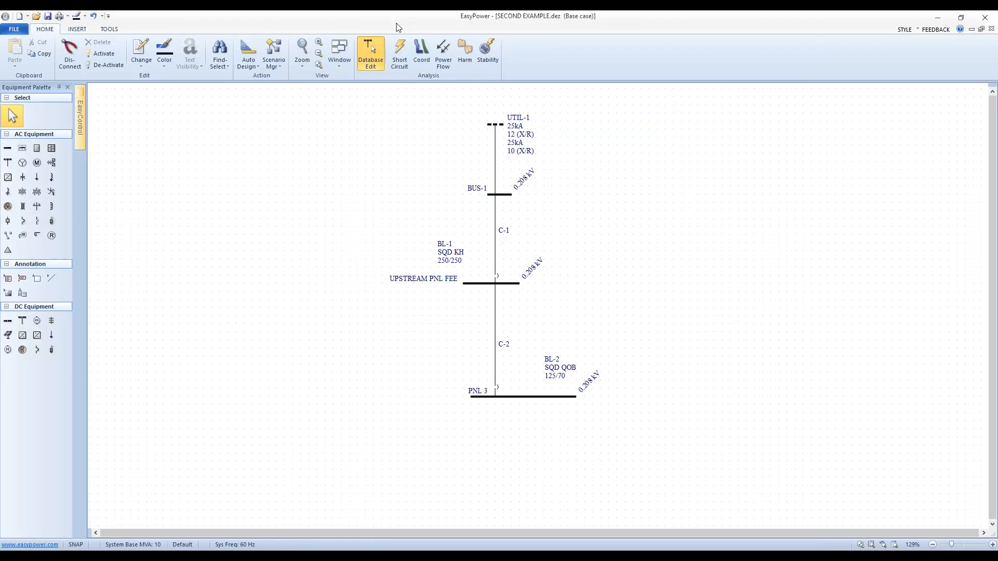
- Open the Stdlib library at the SQD (Std) breakers and review the series rated downstream devices for style KH
{"action": "left_click", "coordinate": [339, 55]}
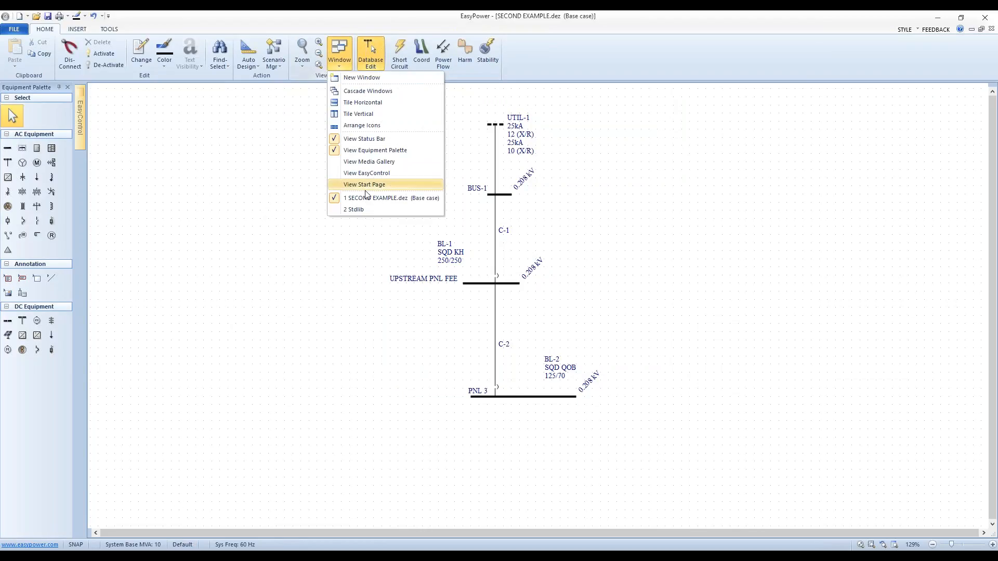
{"action": "left_click", "coordinate": [357, 209]}
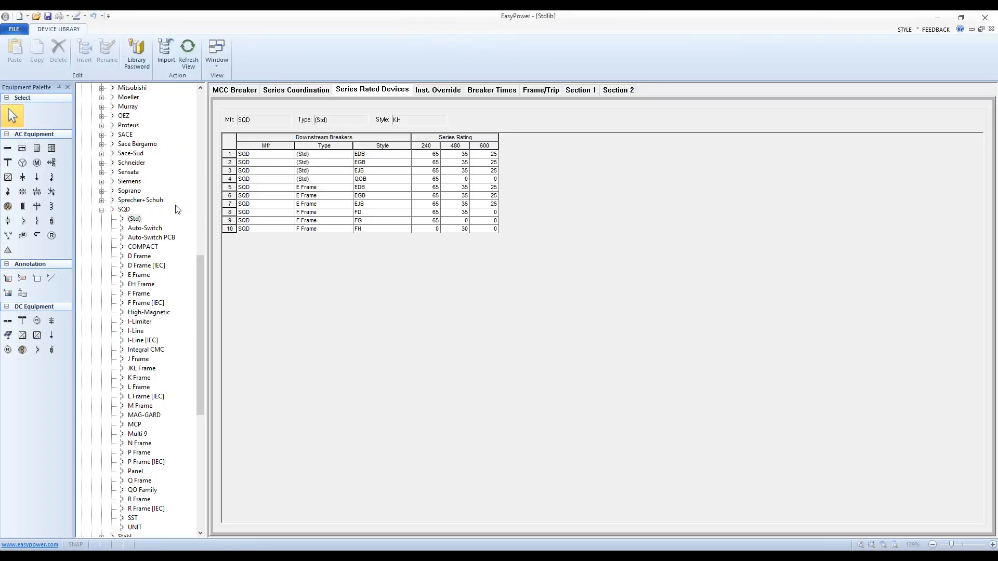
{"action": "left_click", "coordinate": [139, 219]}
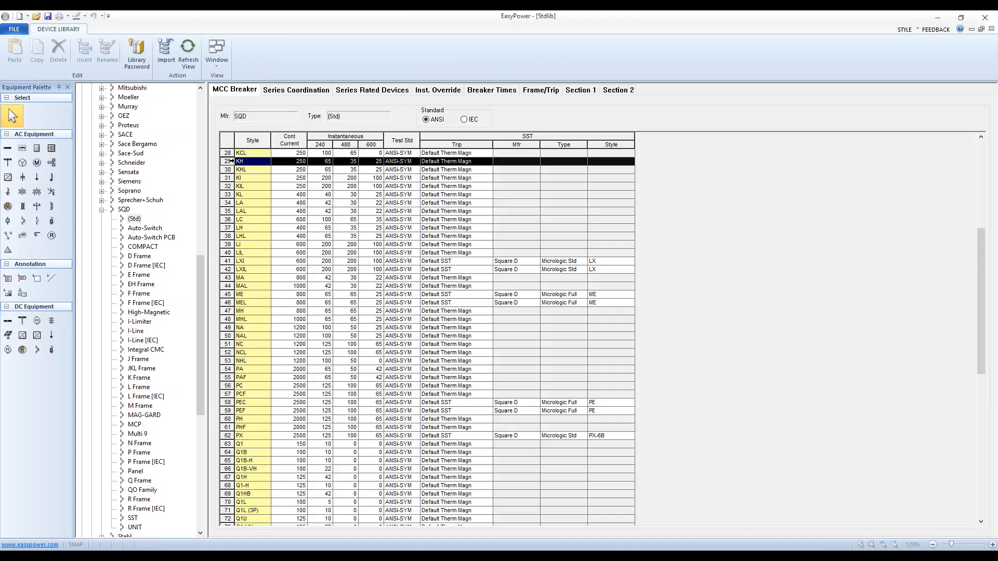
{"action": "left_click", "coordinate": [366, 91]}
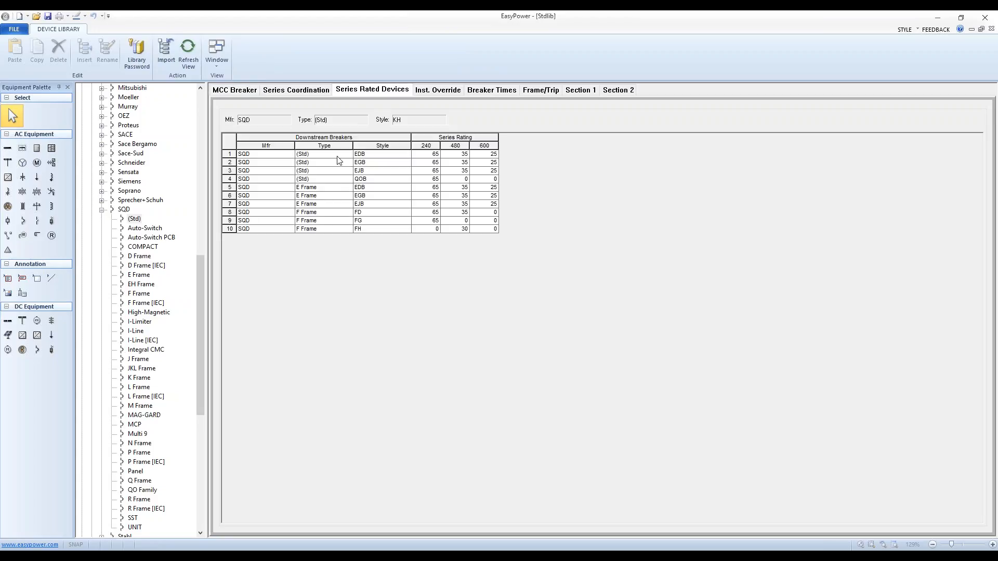
- Check the series coordination data for the SQD (Std) KH and KHL breakers and return to the breaker style list
{"action": "left_click", "coordinate": [290, 93]}
{"action": "left_click", "coordinate": [239, 92]}
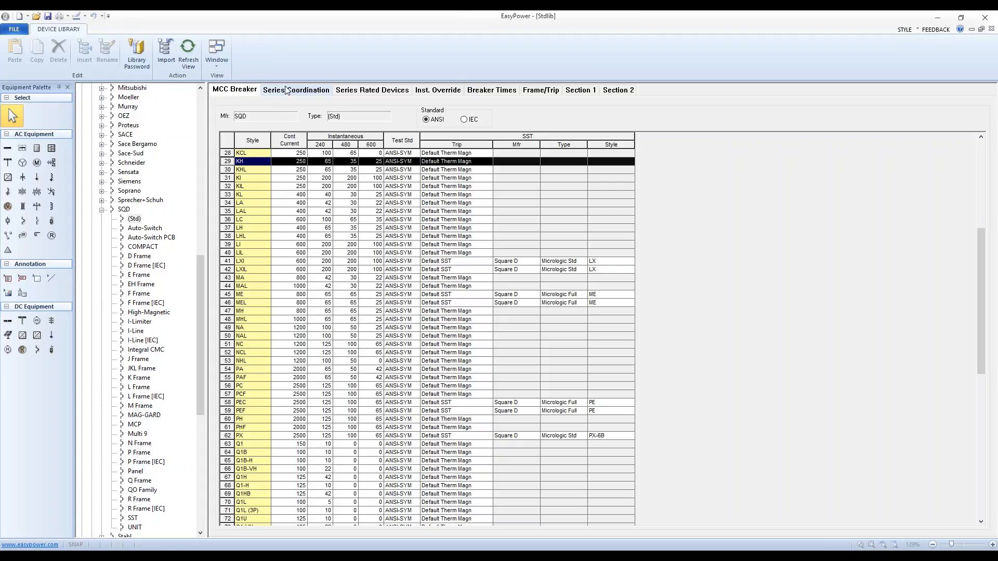
{"action": "left_click", "coordinate": [227, 170]}
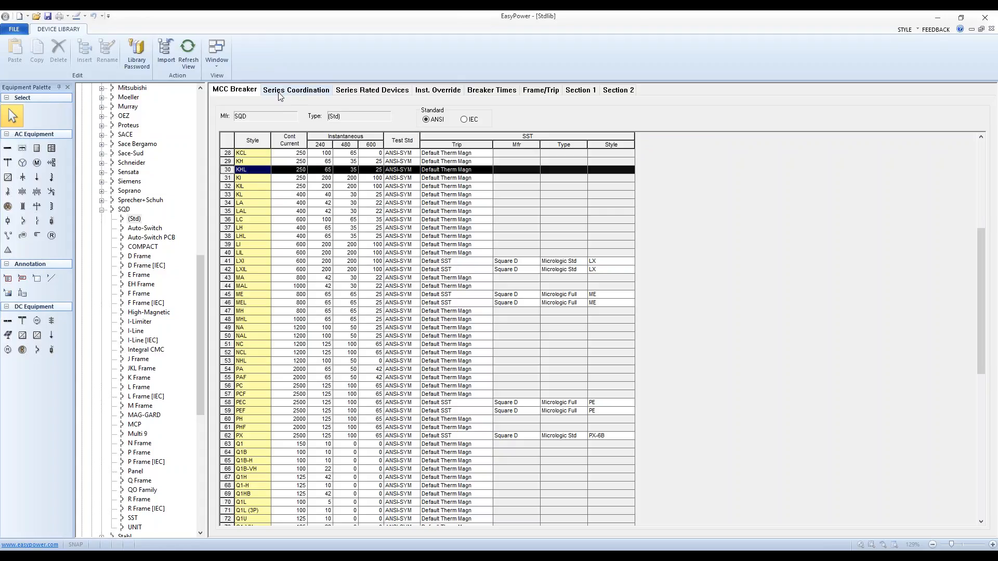
{"action": "left_click", "coordinate": [279, 94]}
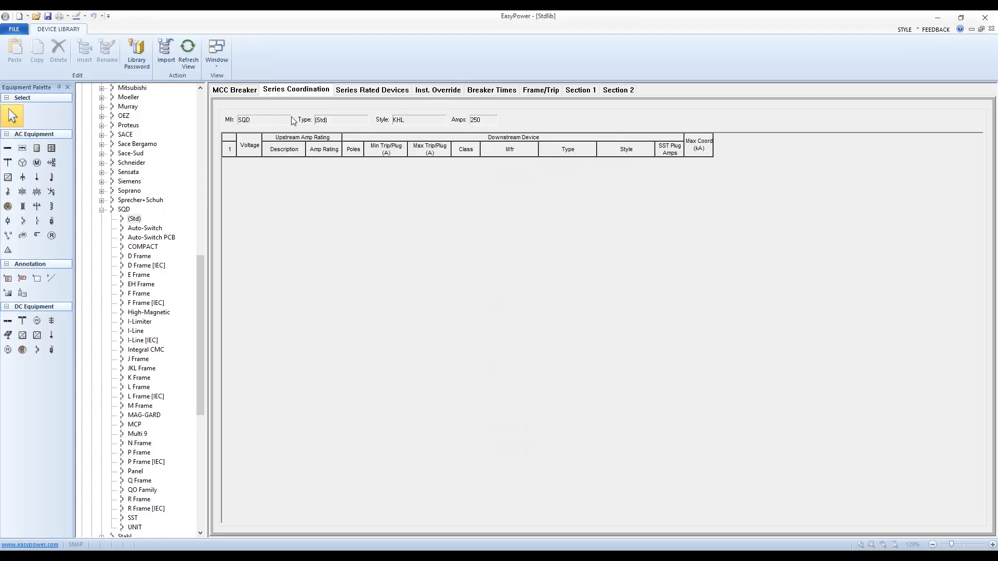
{"action": "left_click", "coordinate": [237, 93]}
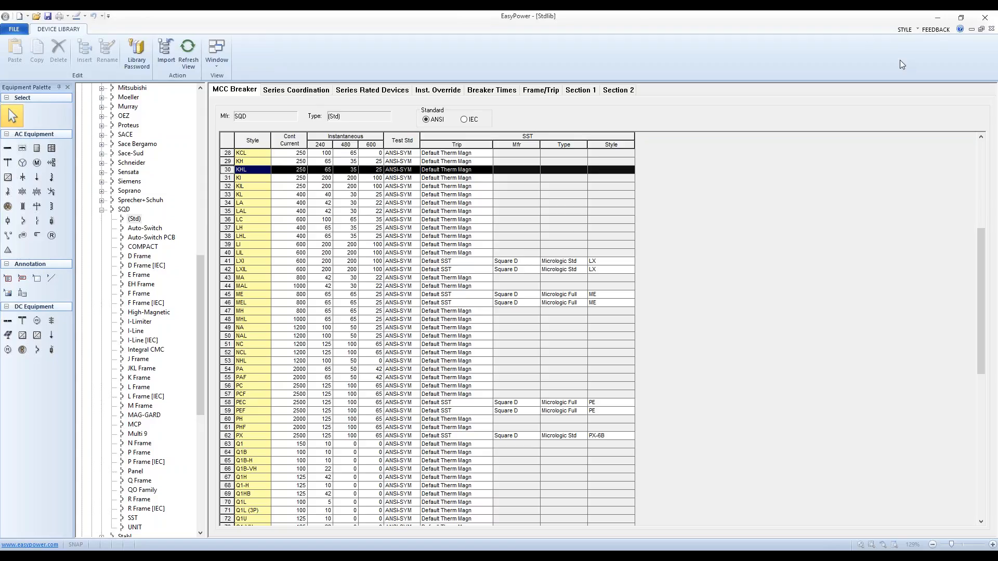
- Switch to Series Rated MCCB.pptx in PowerPoint and present from the EasyPower Device Lib slide to the Summary slide
{"action": "left_click_drag", "start_coordinate": [997, 198], "coordinate": [695, 113]}
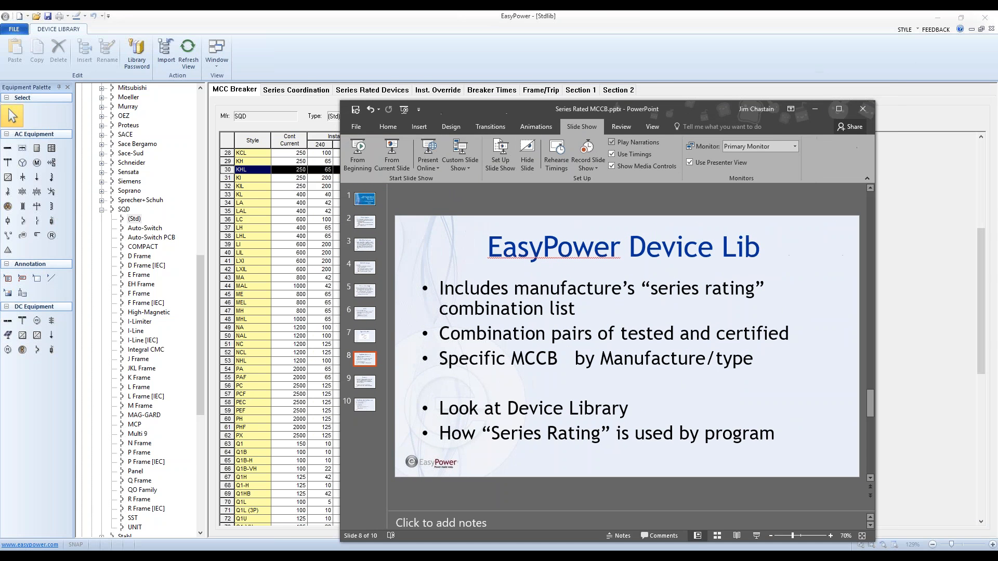
{"action": "left_click", "coordinate": [391, 151]}
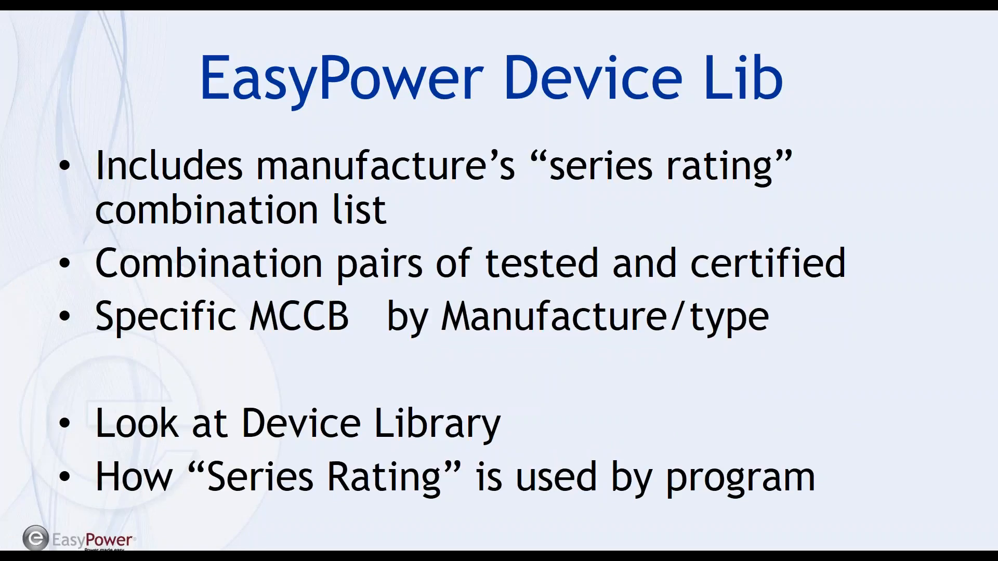
{"action": "key", "text": "Right"}
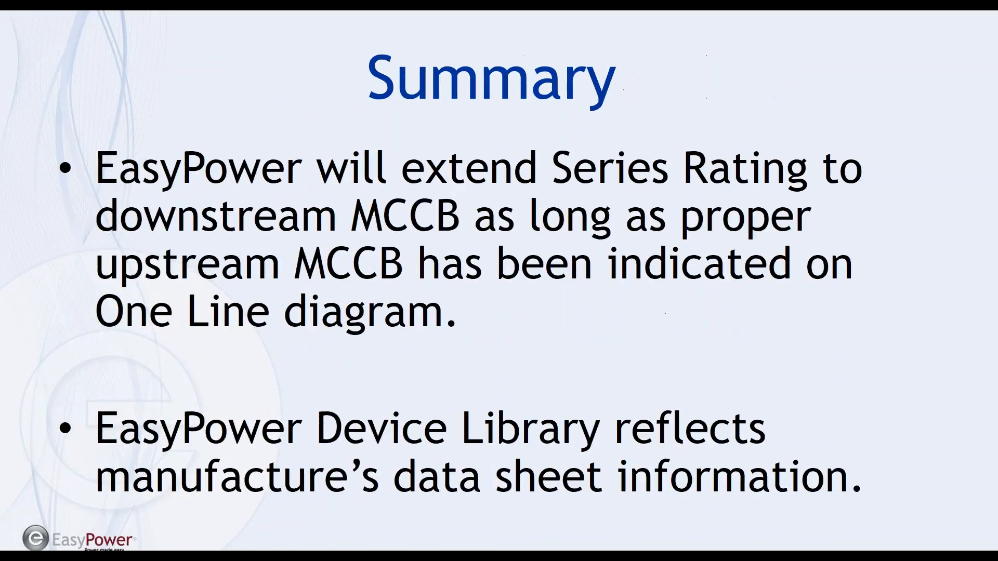